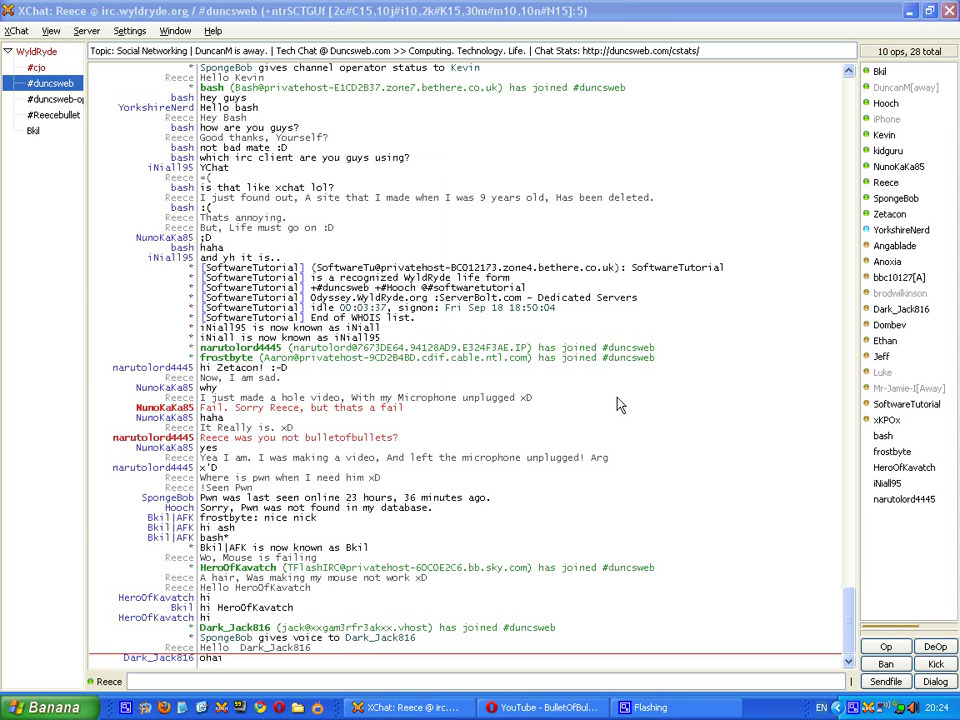
# Switch from the XChat channel to the Opera browser window with Alt+Tab.
pyautogui.hotkey('alt', 'Tab')
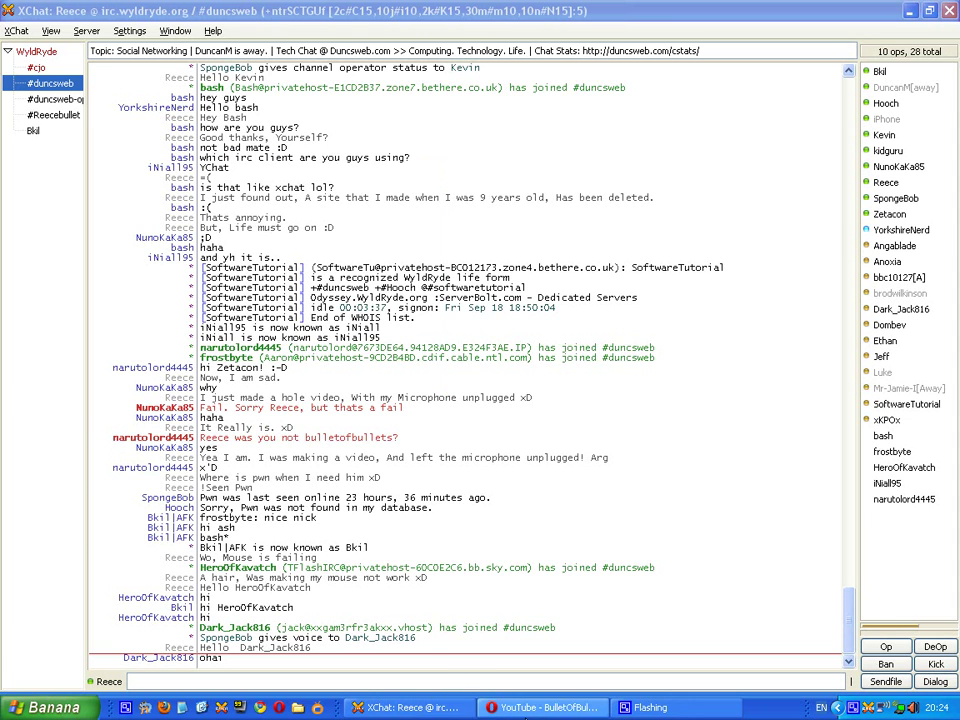
# Search Google for Webs, log out of the tapapps Webs account, and return to XChat.
pyautogui.click(506, 53)
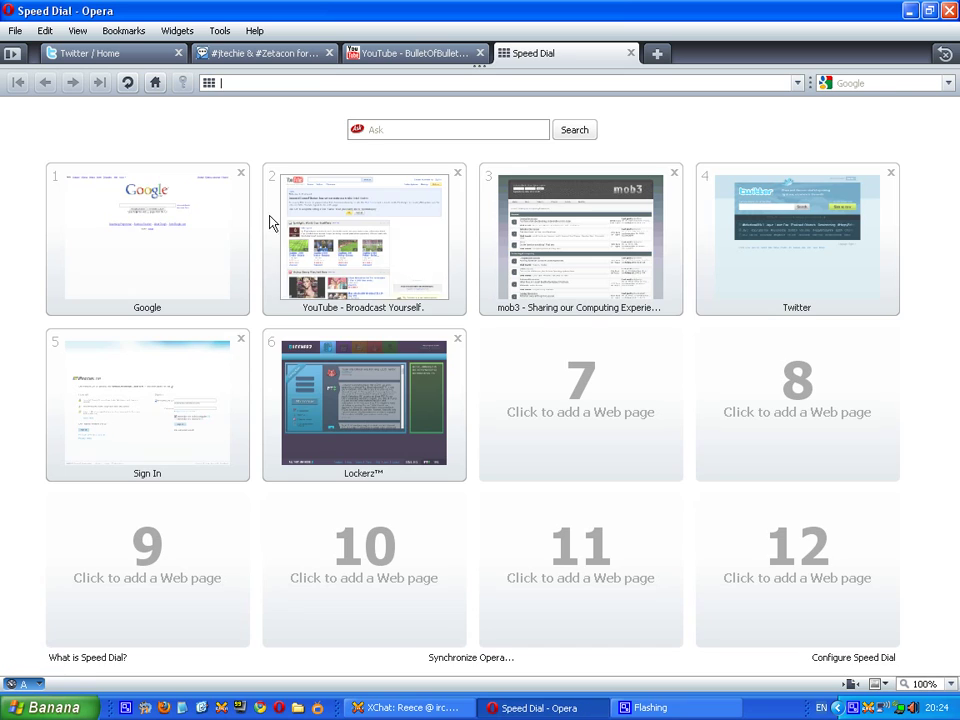
pyautogui.click(210, 223)
pyautogui.write('We')
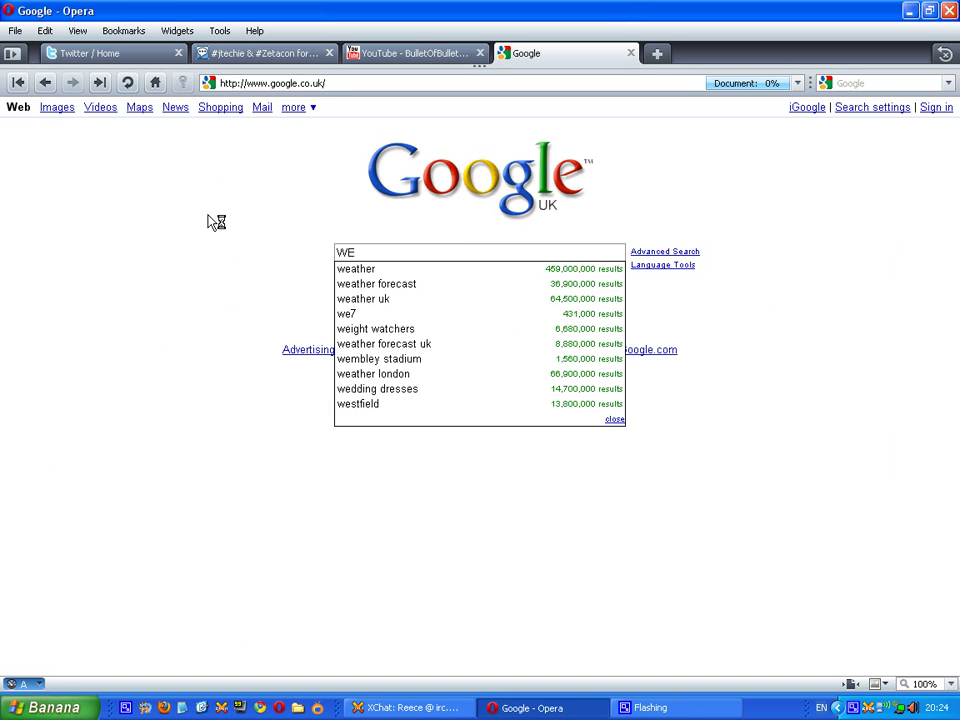
pyautogui.write('bs')
pyautogui.press('Return')
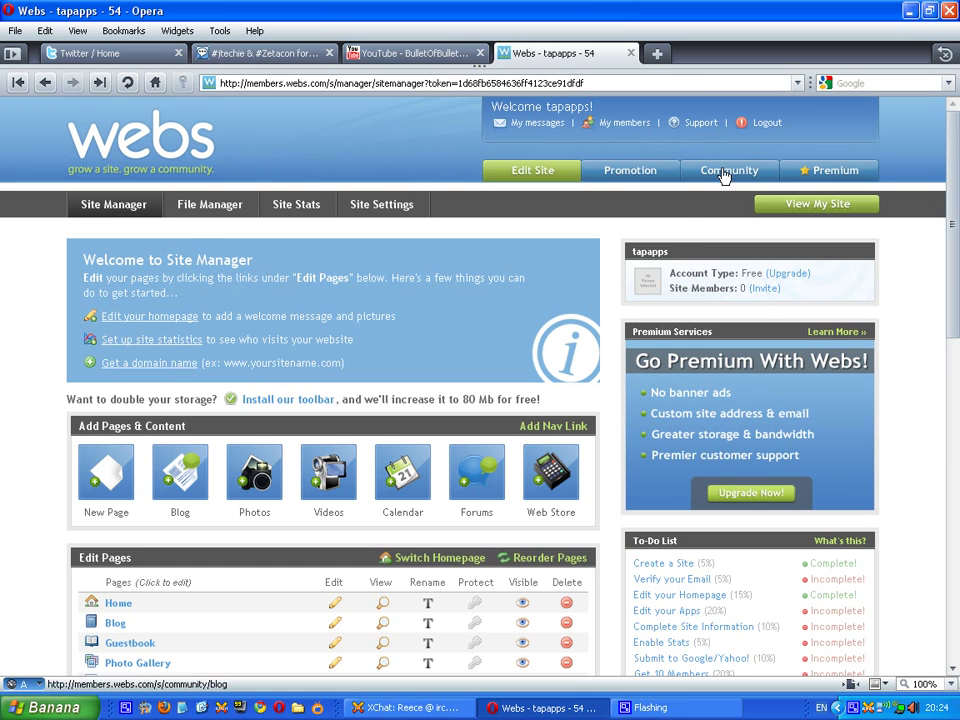
pyautogui.click(765, 123)
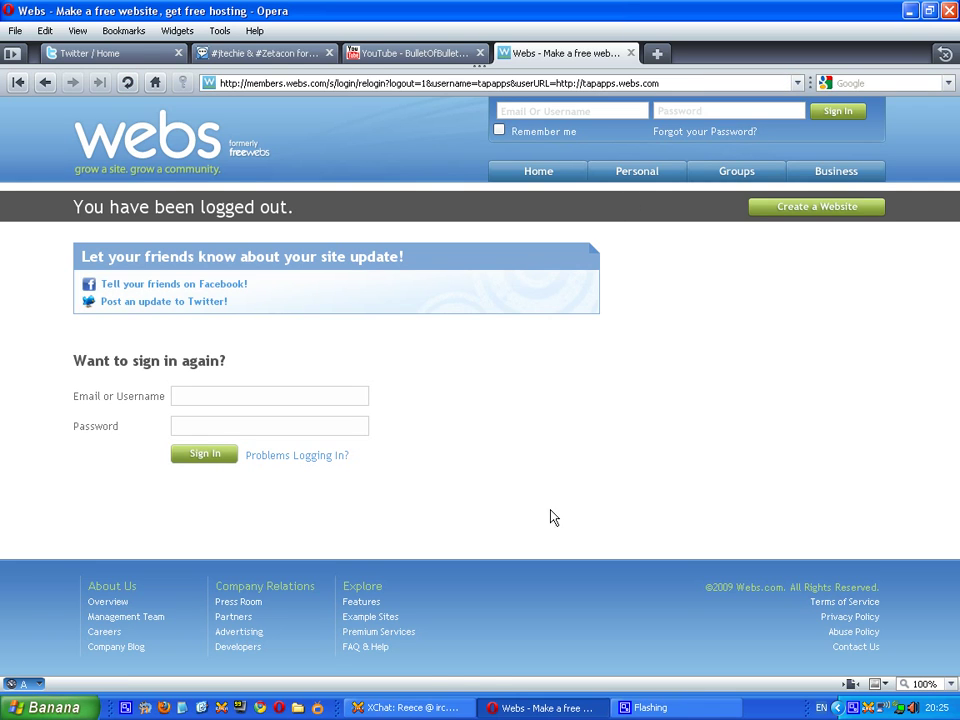
pyautogui.click(410, 707)
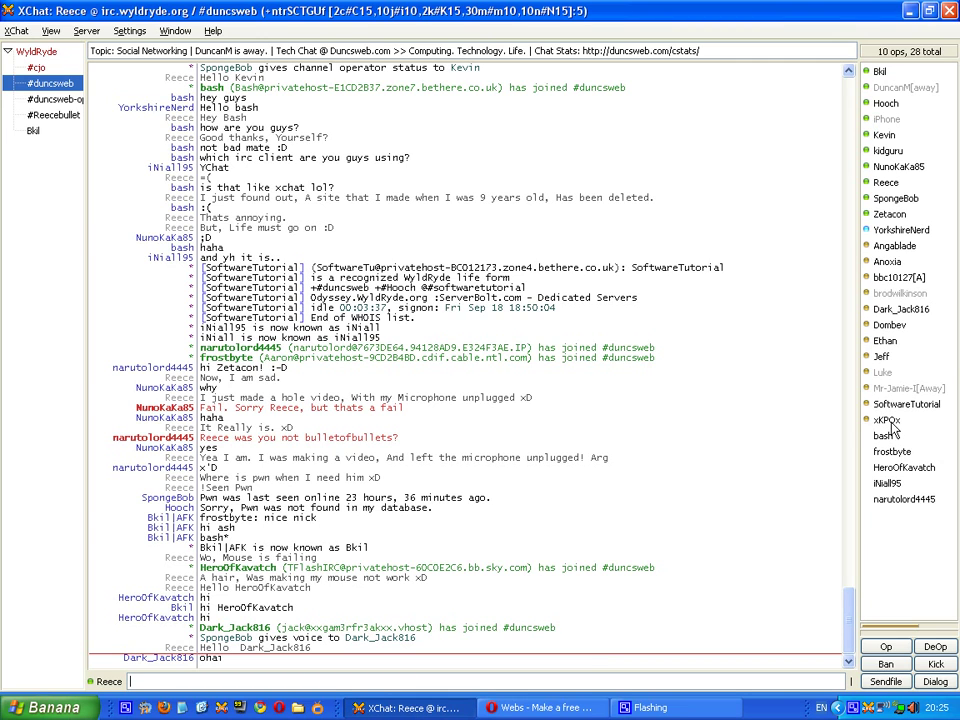
# Log back in to the tapapps Webs account with the username and password, declining password saving.
pyautogui.click(545, 707)
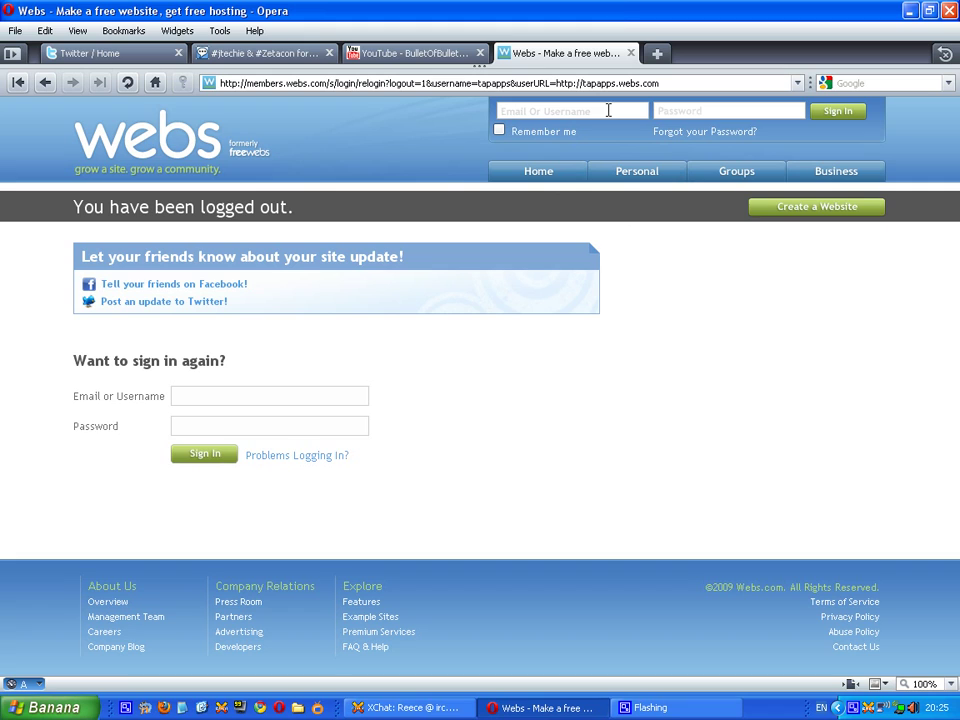
pyautogui.click(566, 112)
pyautogui.write('Tapapps')
pyautogui.click(716, 111)
pyautogui.write('***')
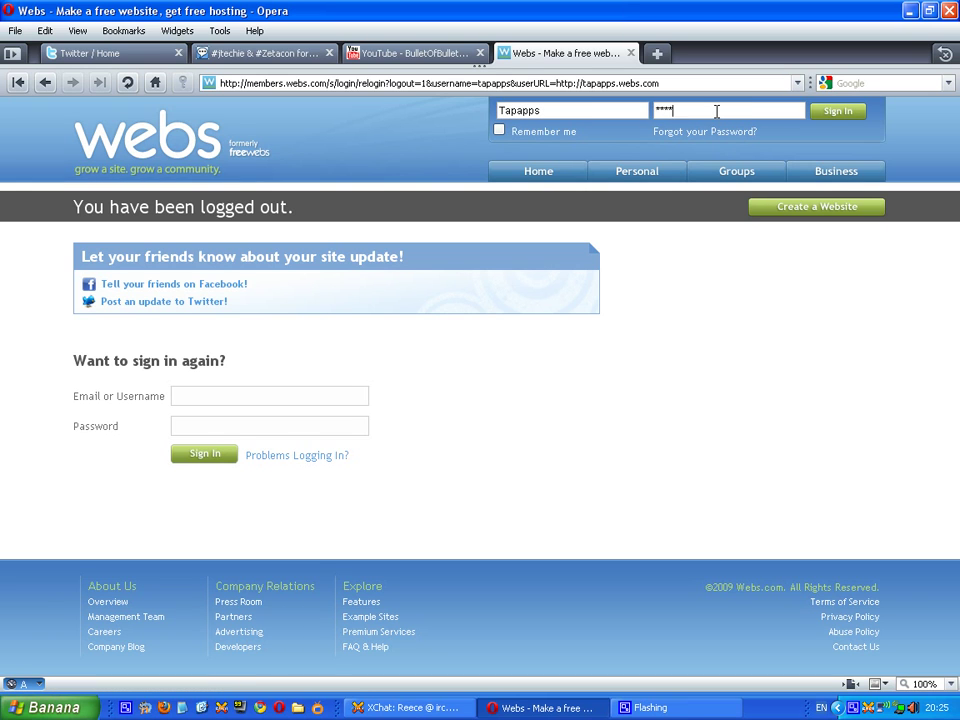
pyautogui.press('Return')
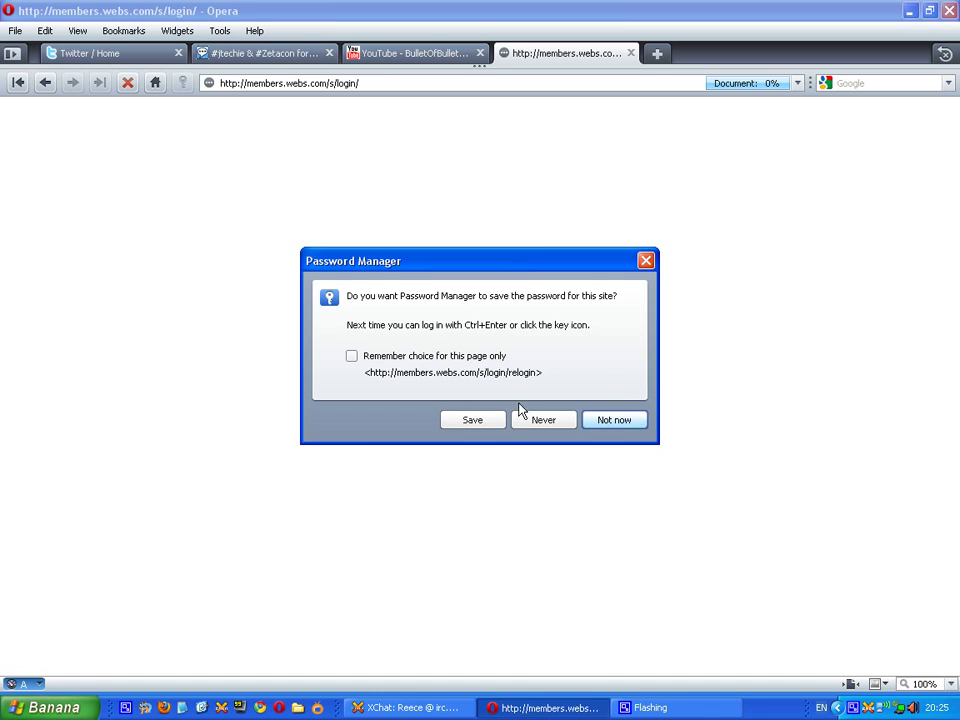
pyautogui.click(498, 420)
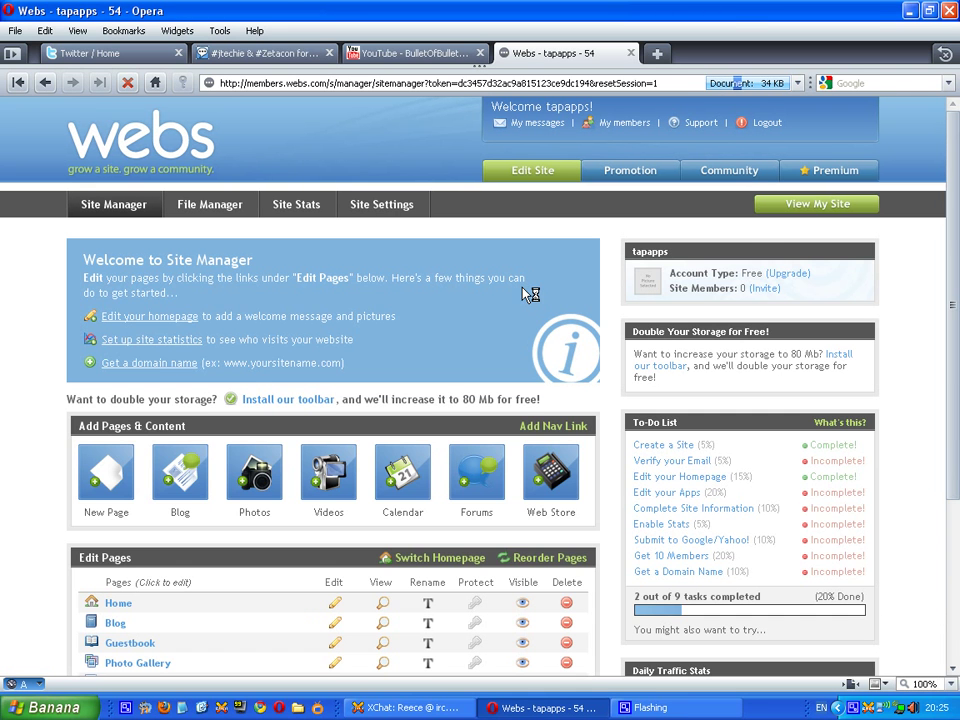
# Open the tapapps Home page in the Webs Site Builder via Edit Site.
pyautogui.scroll(-2, 534, 282)
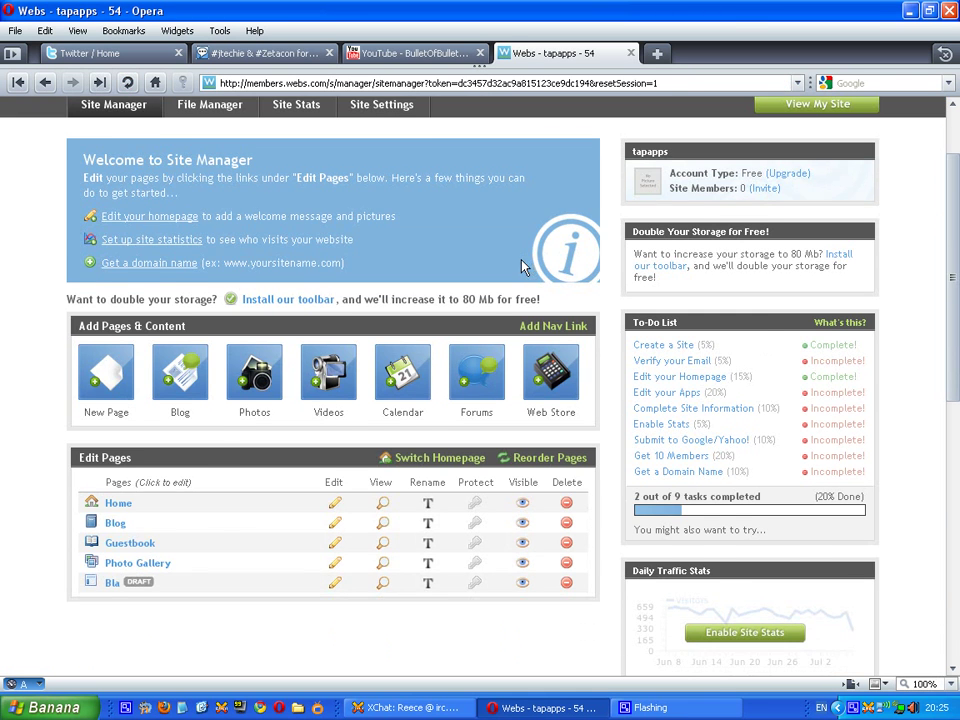
pyautogui.scroll(2, 520, 265)
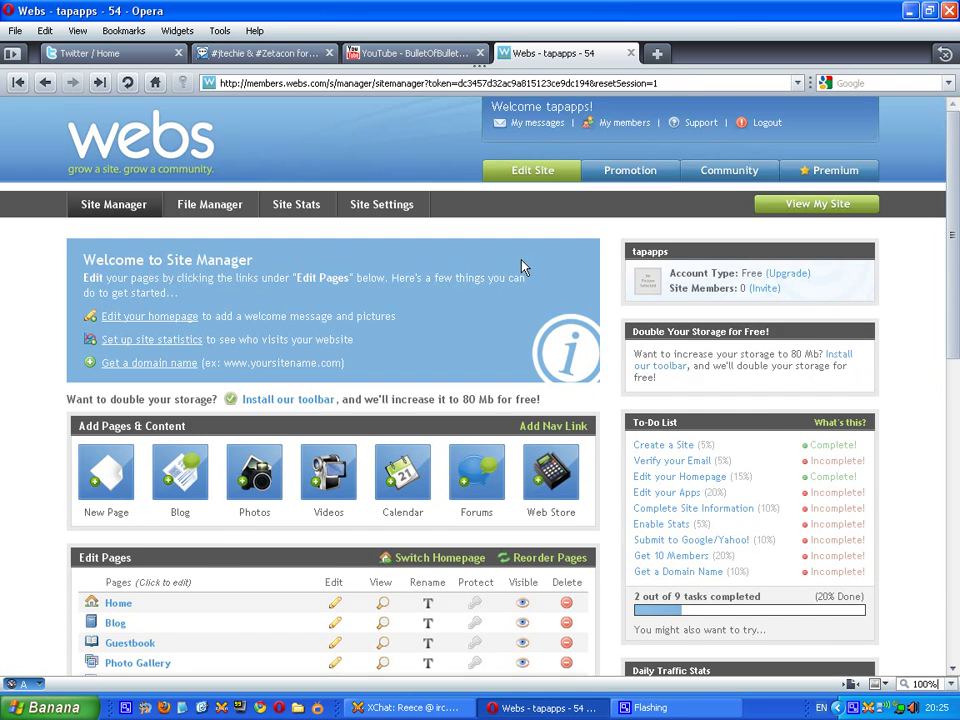
pyautogui.click(544, 180)
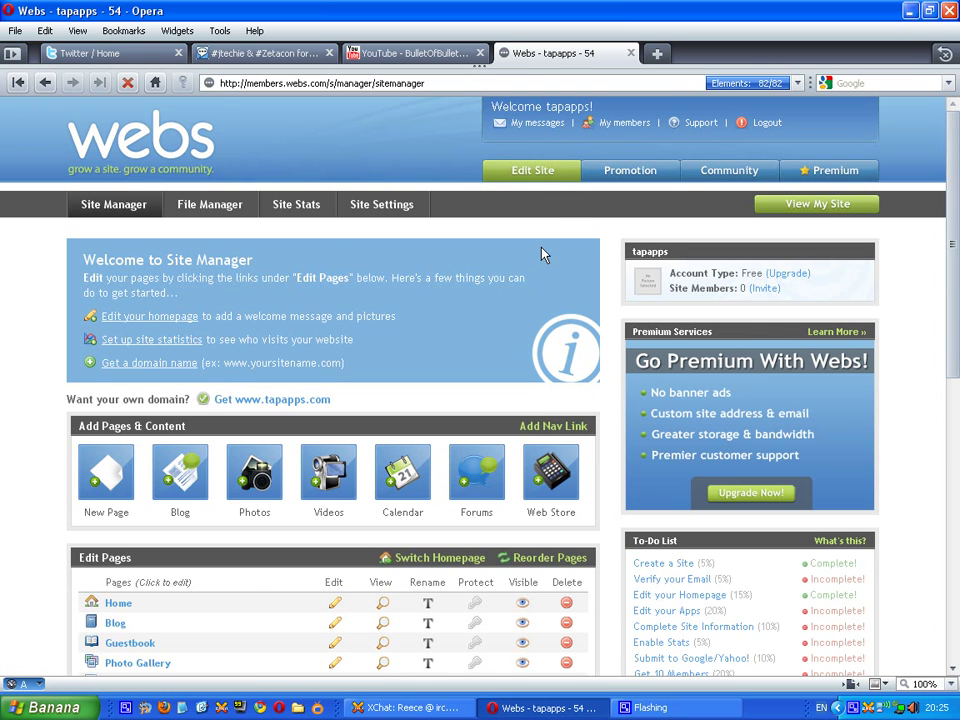
pyautogui.scroll(-5, 549, 255)
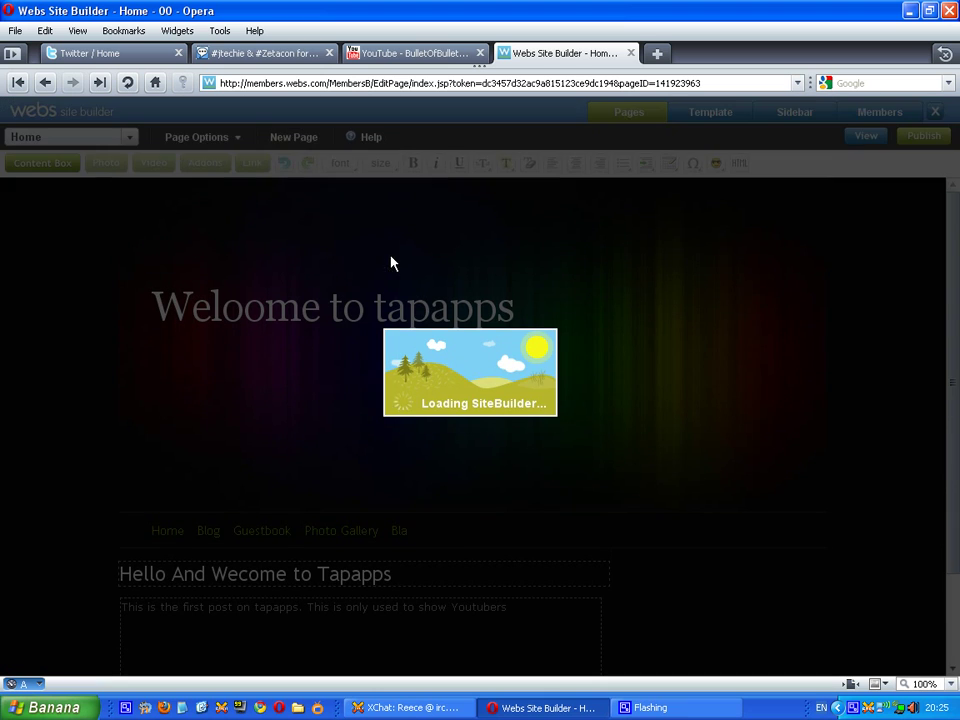
pyautogui.scroll(-3, 433, 230)
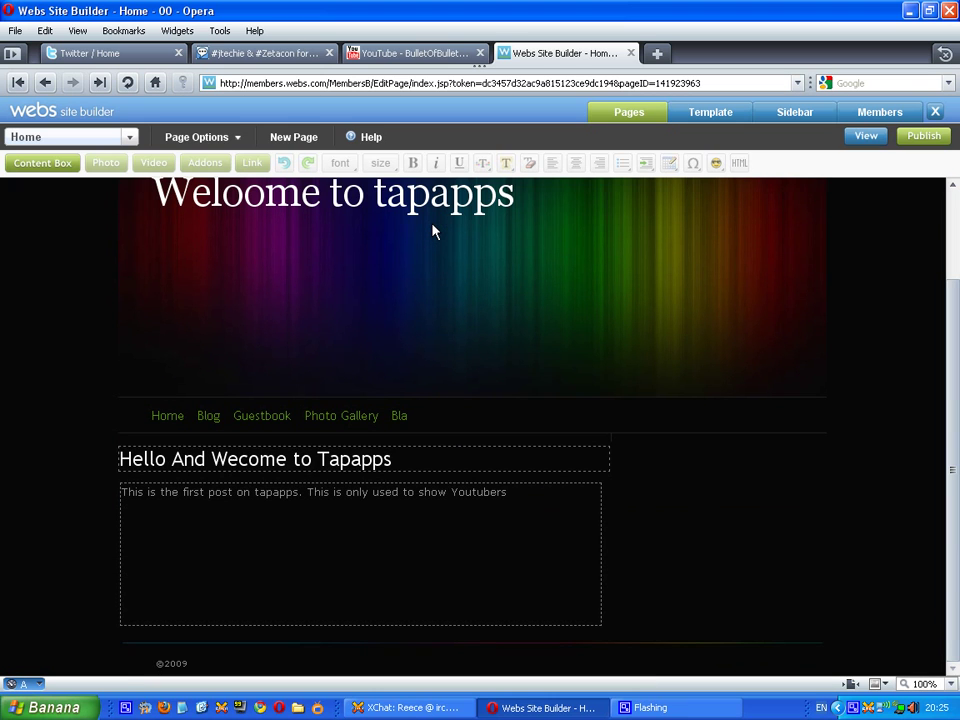
pyautogui.scroll(2, 433, 230)
pyautogui.scroll(-2, 445, 250)
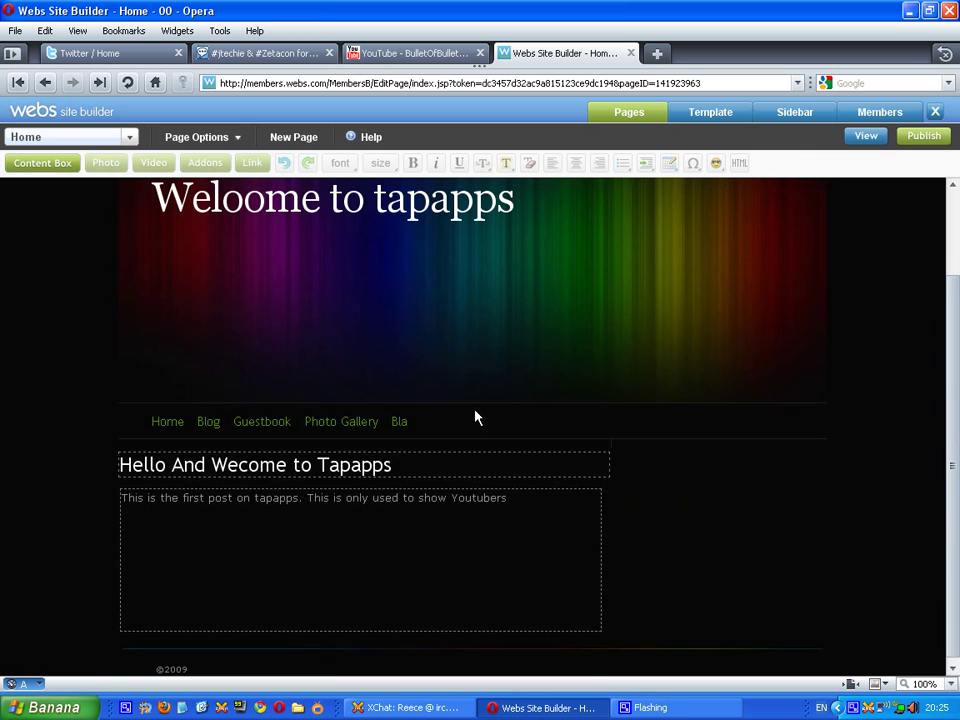
pyautogui.click(499, 559)
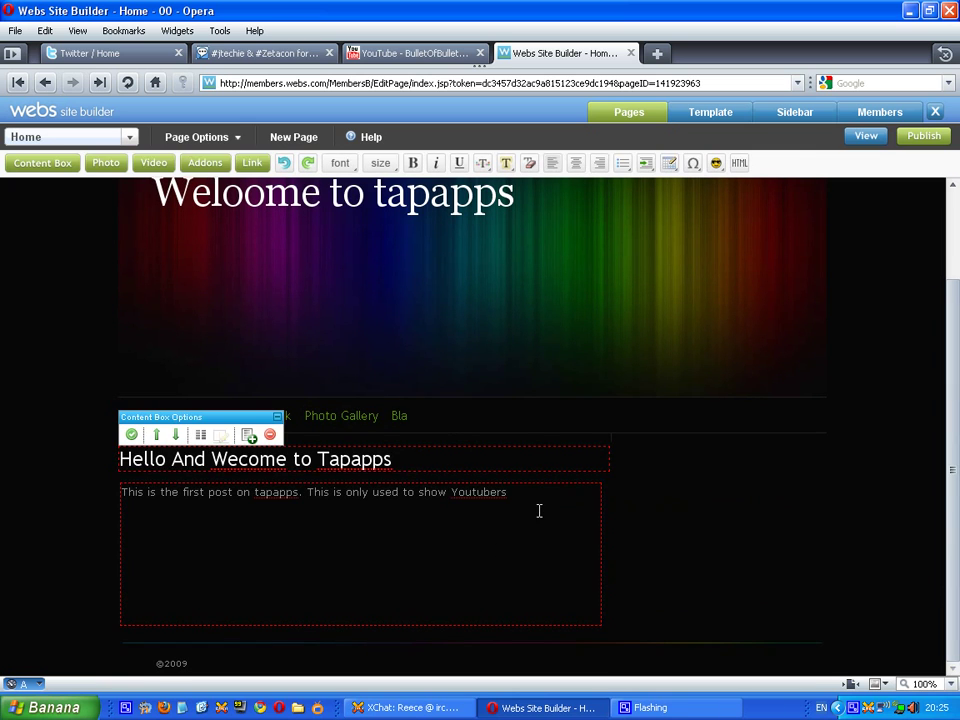
pyautogui.click(386, 461)
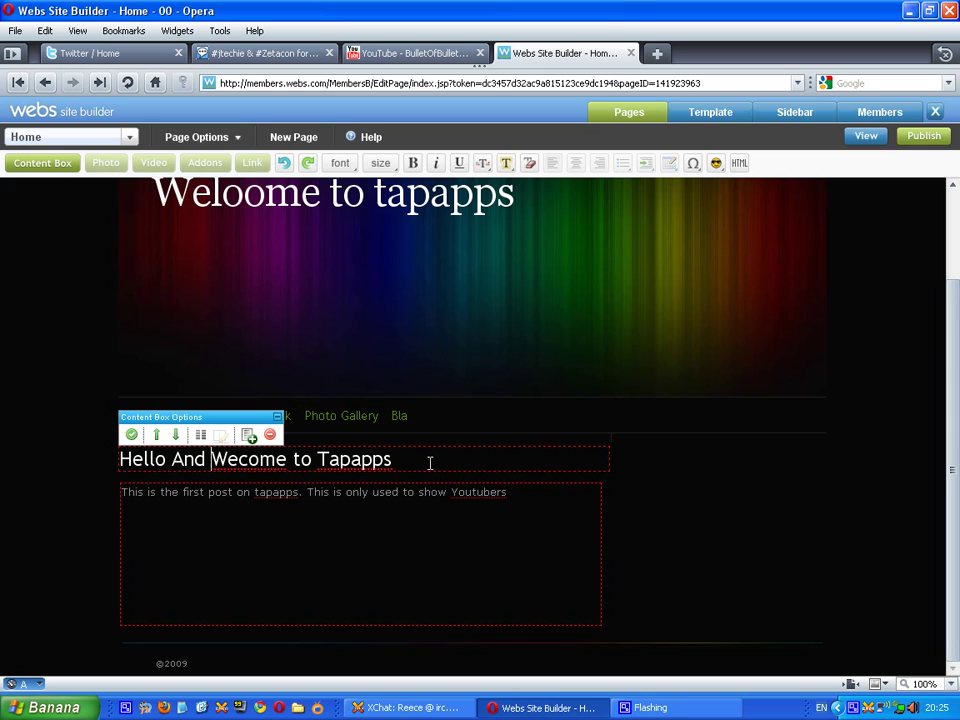
pyautogui.click(684, 524)
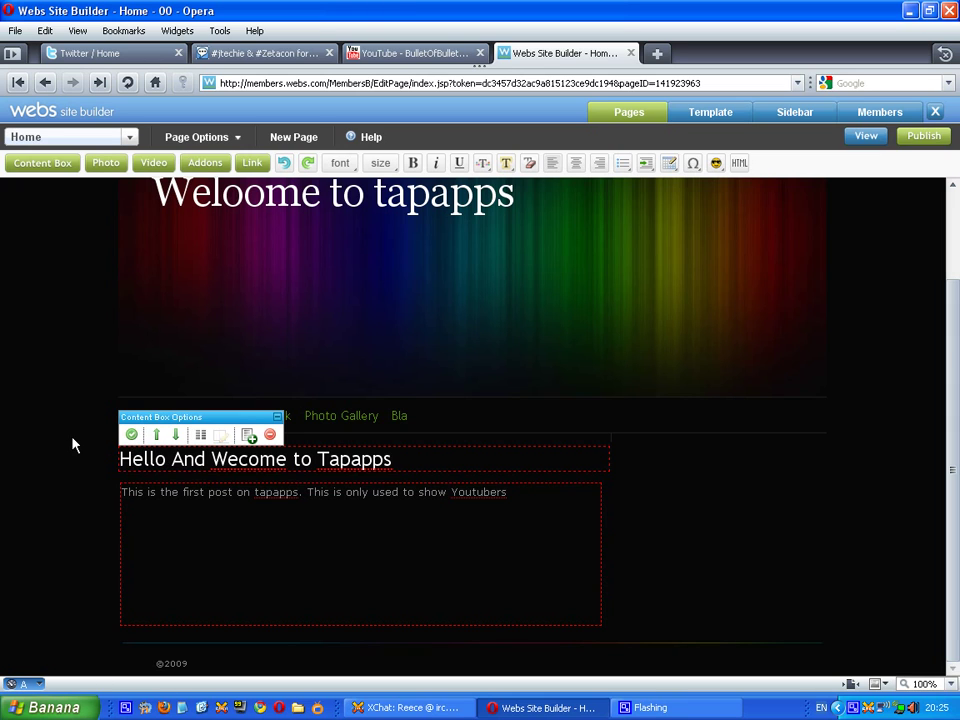
pyautogui.click(33, 165)
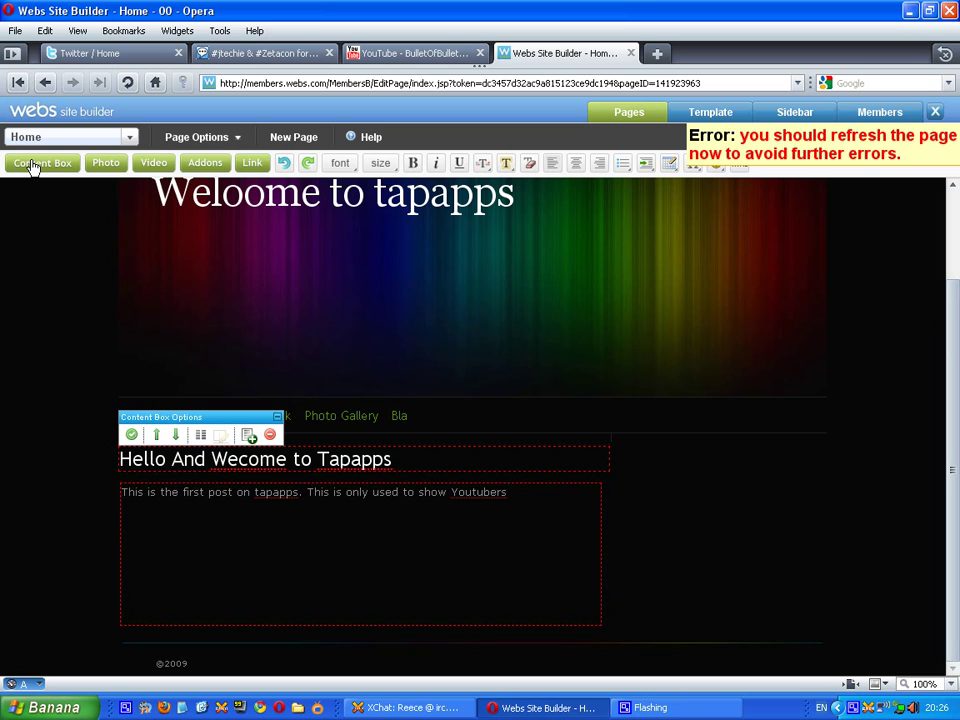
pyautogui.click(127, 82)
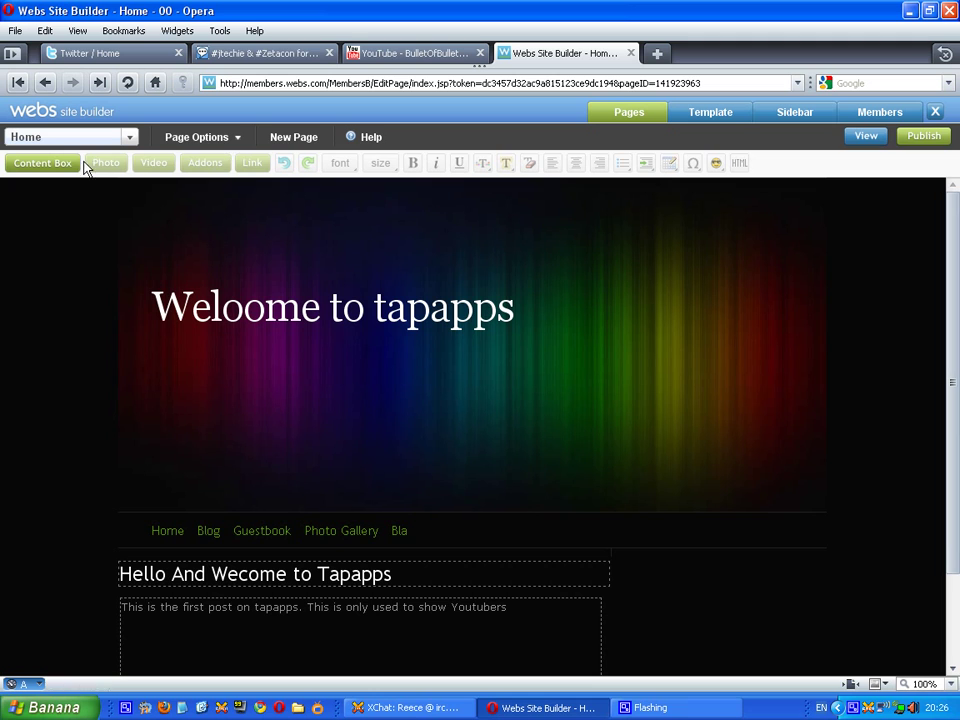
# Add a new content box to the Home page titled 'Youtube'.
pyautogui.click(52, 174)
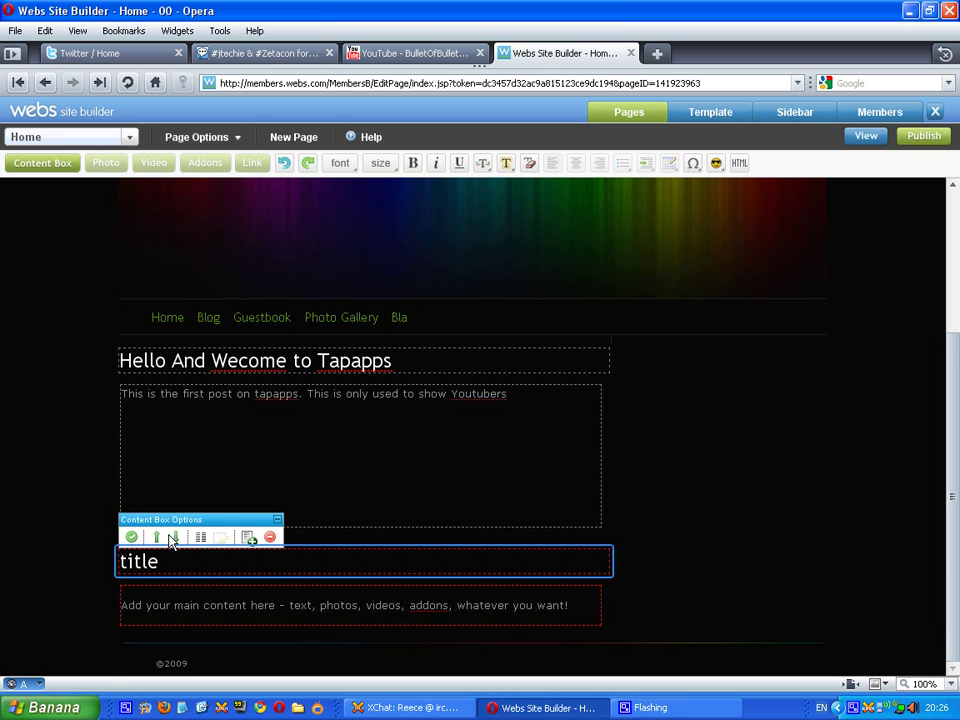
pyautogui.moveTo(171, 562); pyautogui.dragTo(95, 565)
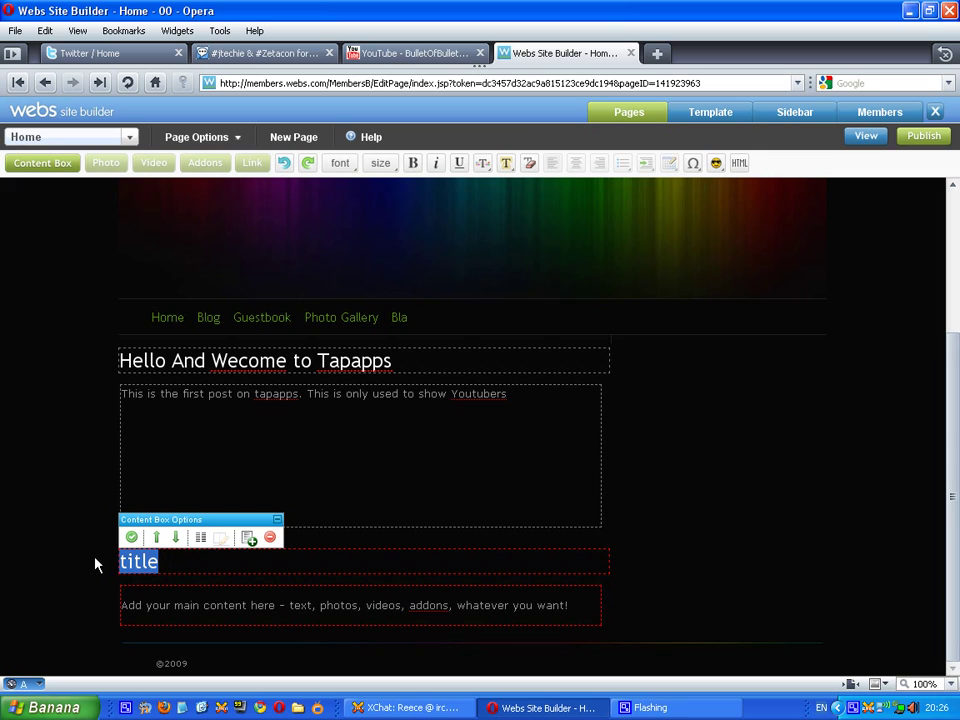
pyautogui.write('Youtube')
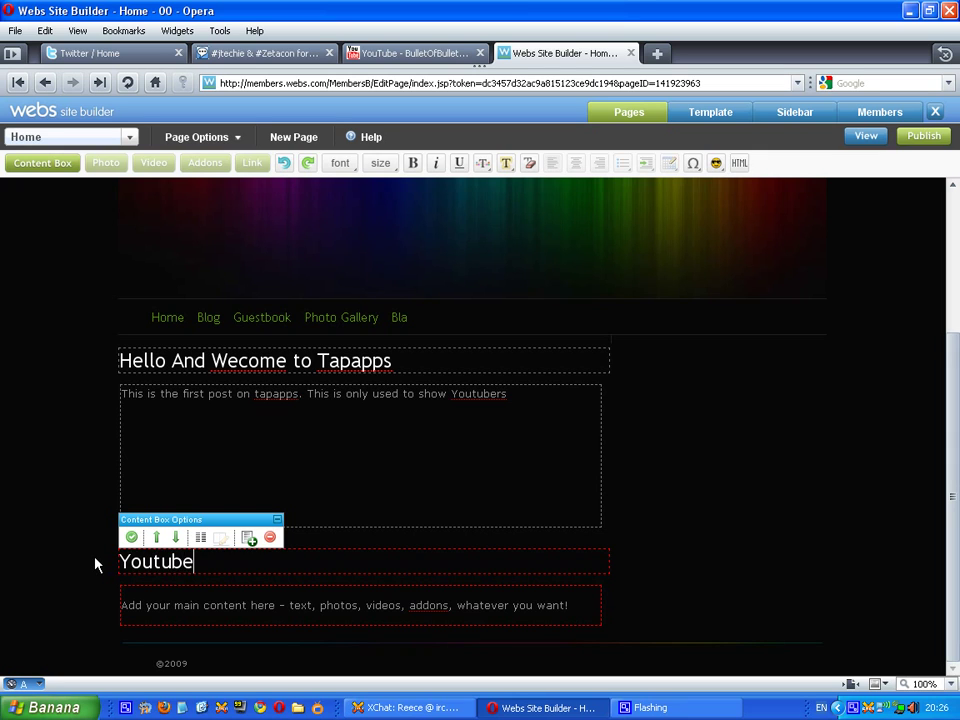
# Replace the content box's placeholder body with 'Blaaa Cookie', then add another content box above it.
pyautogui.click(450, 616)
pyautogui.moveTo(561, 606)
pyautogui.mouseDown()
pyautogui.moveTo(486, 615)
pyautogui.moveTo(210, 606)
pyautogui.mouseUp()
pyautogui.press('BackSpace')
pyautogui.press('BackSpace')
pyautogui.press('BackSpace')
pyautogui.press('BackSpace')
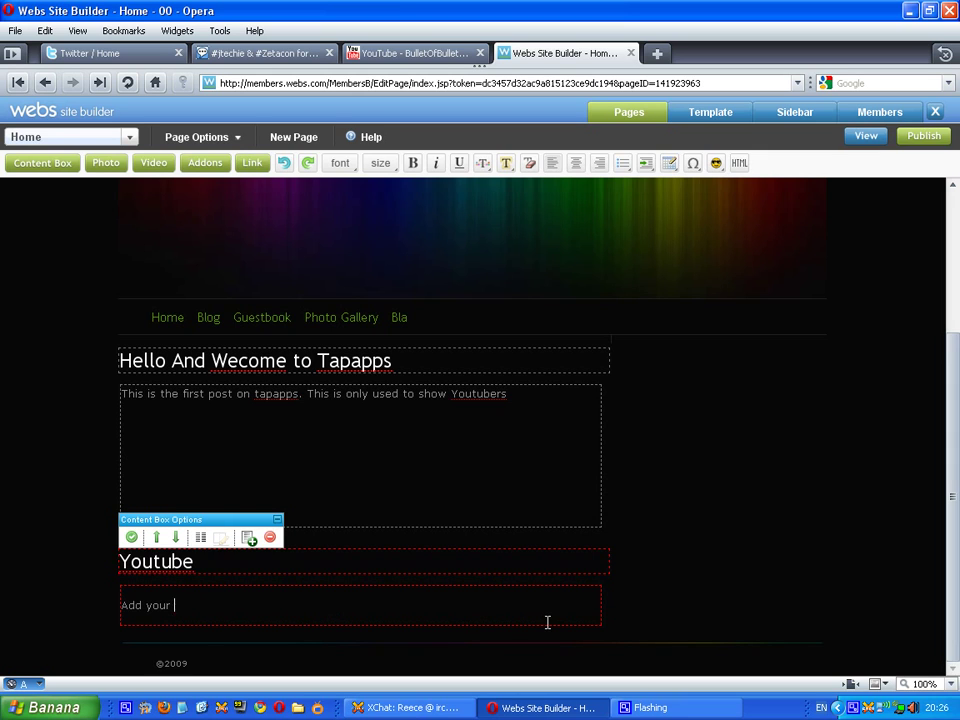
pyautogui.press('BackSpace')
pyautogui.press('BackSpace')
pyautogui.press('BackSpace')
pyautogui.write('laaa C')
pyautogui.write('ookie')
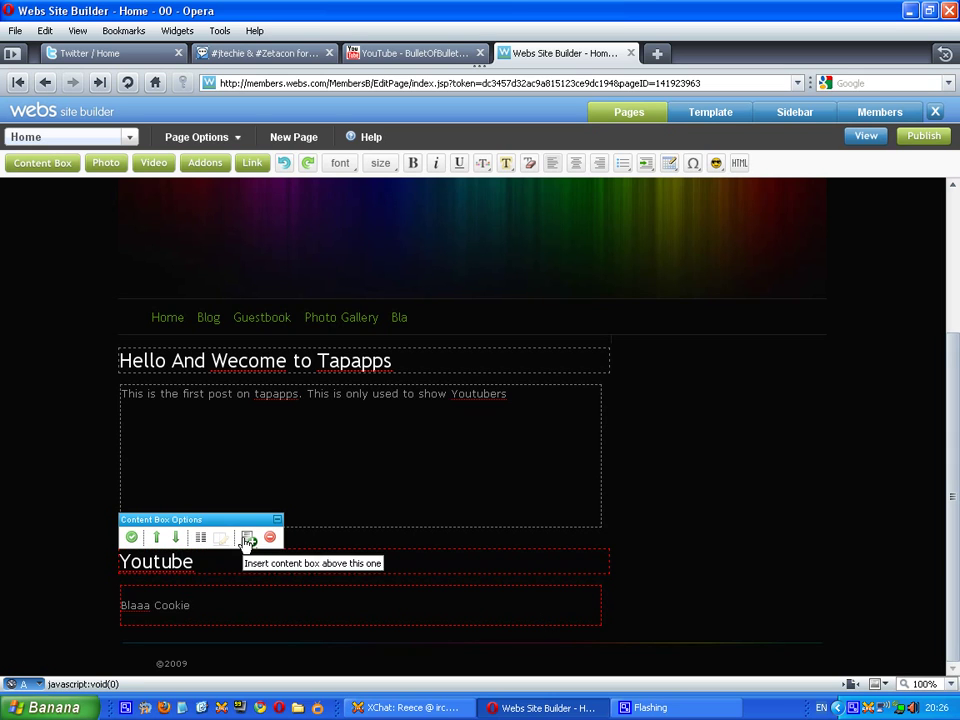
pyautogui.click(158, 543)
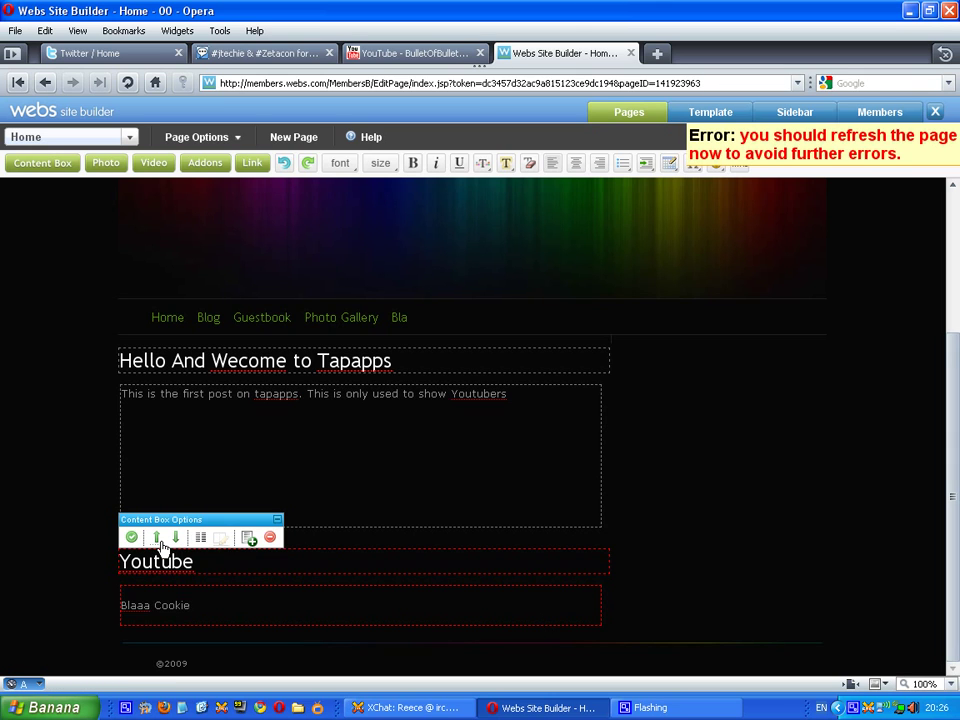
# Reload the page editor and move the new content box above the welcome post.
pyautogui.click(127, 83)
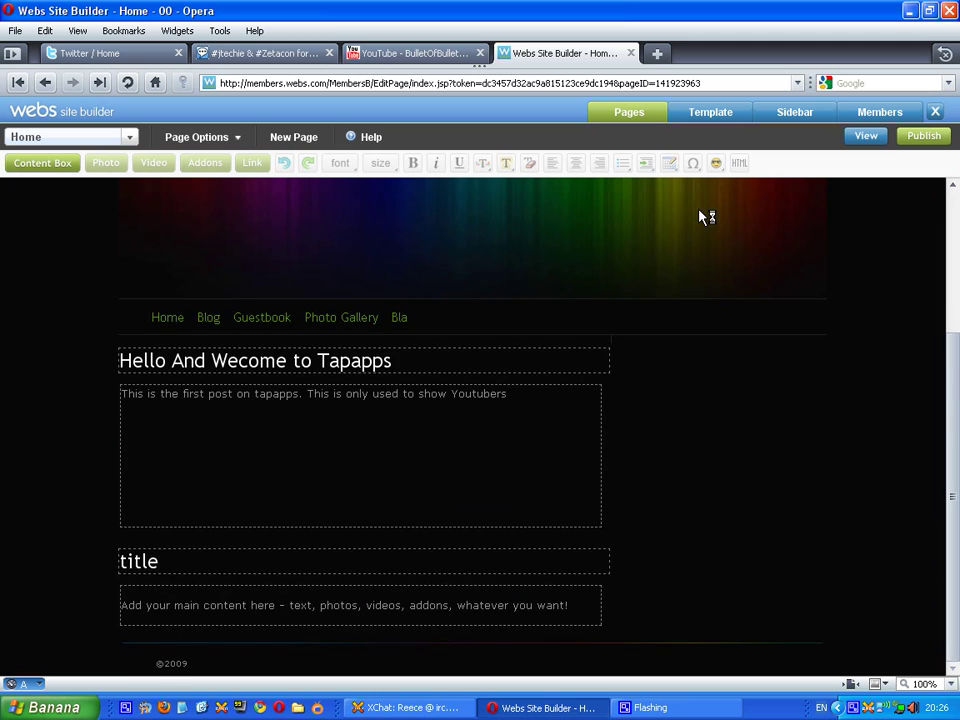
pyautogui.click(241, 605)
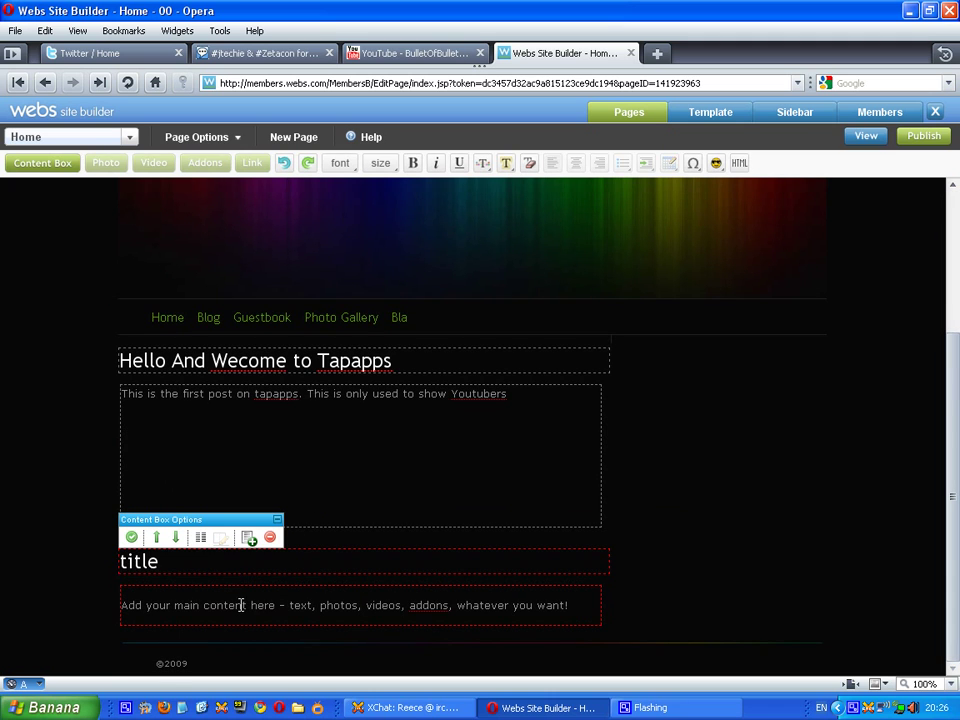
pyautogui.click(158, 539)
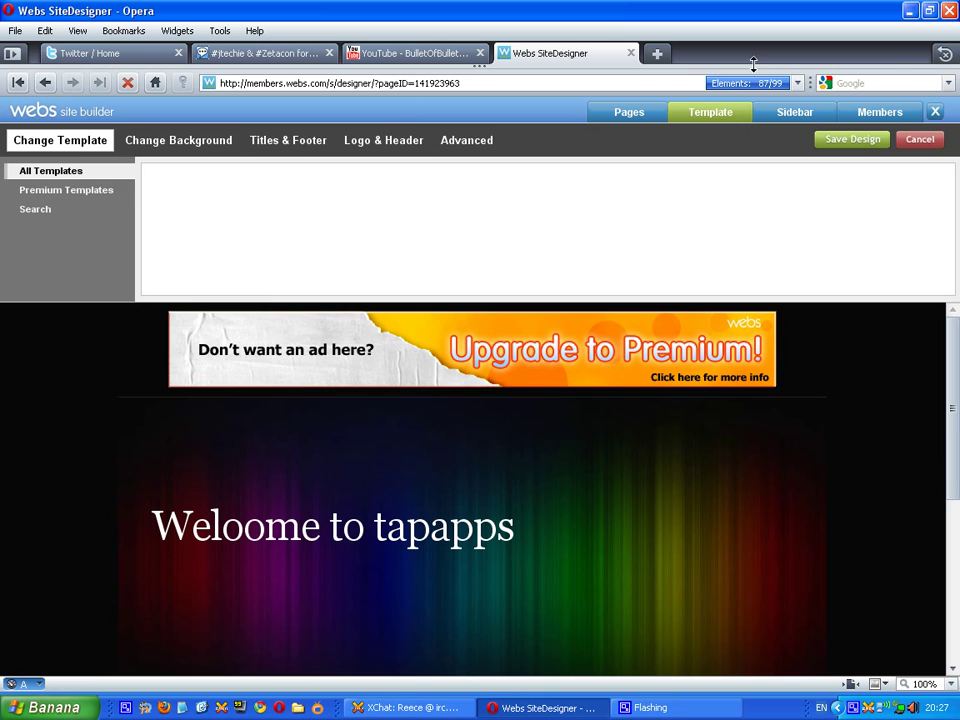
# Cancel the template designer without publishing and exit to the tapapps Site Manager.
pyautogui.click(914, 142)
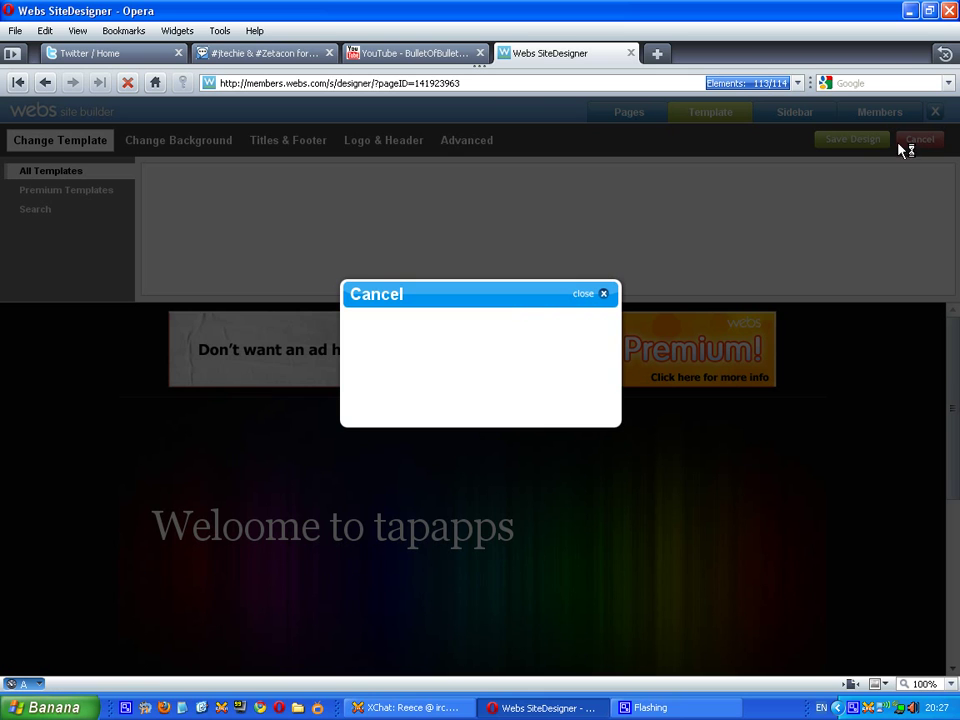
pyautogui.click(604, 293)
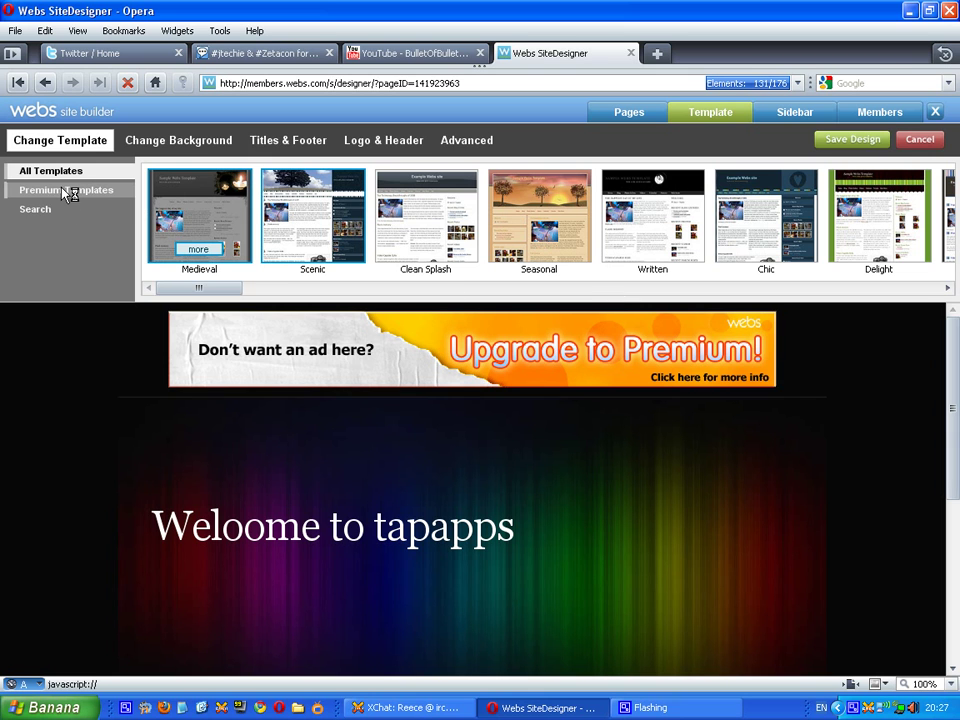
pyautogui.click(919, 139)
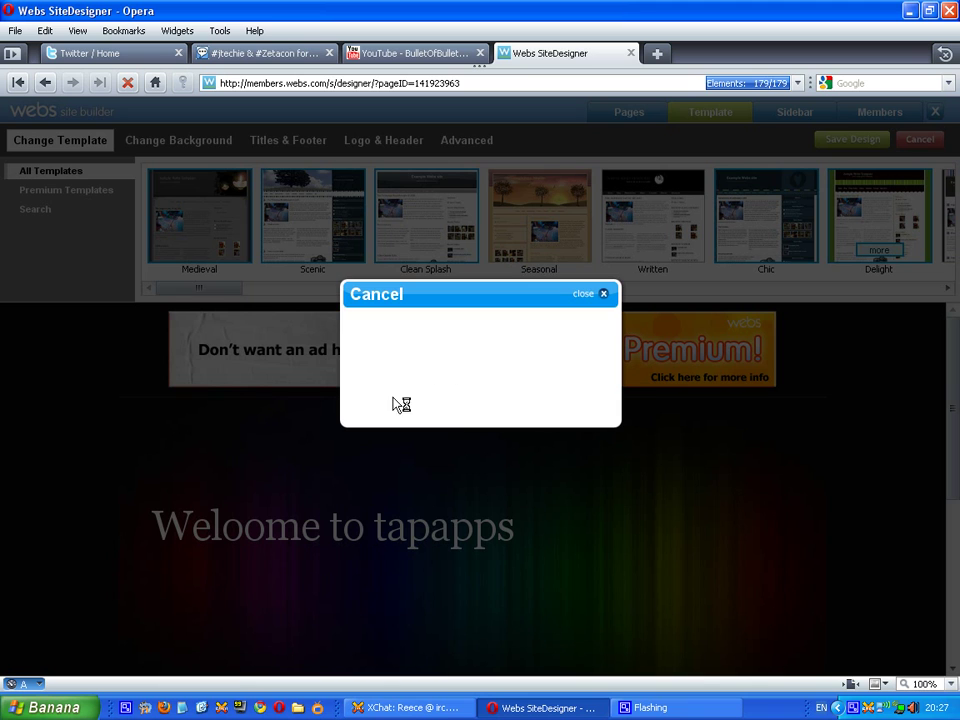
pyautogui.click(439, 366)
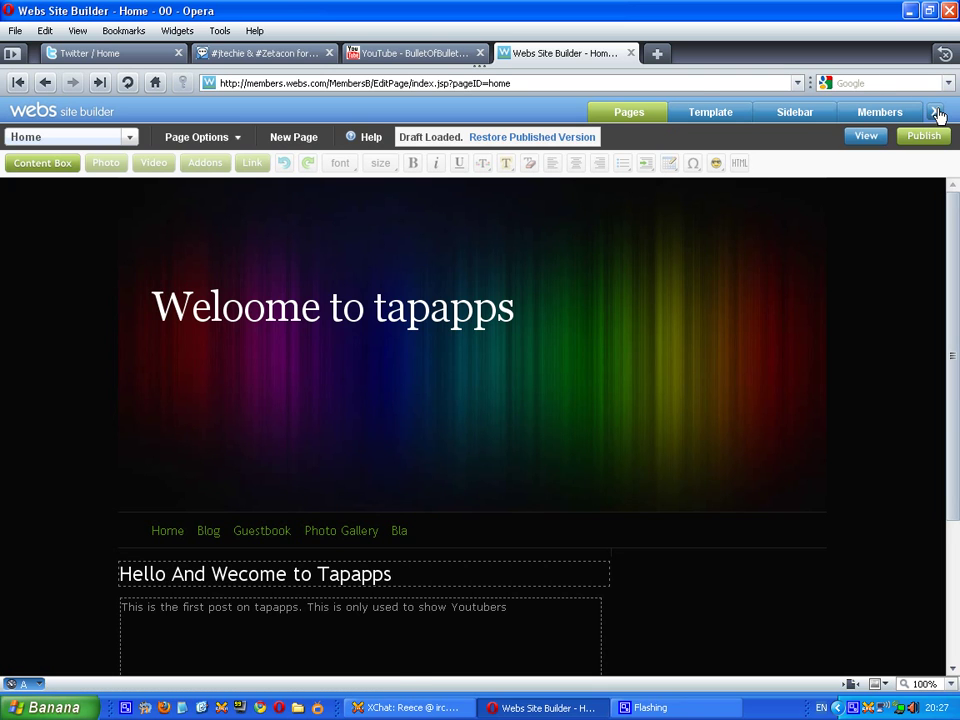
pyautogui.click(935, 111)
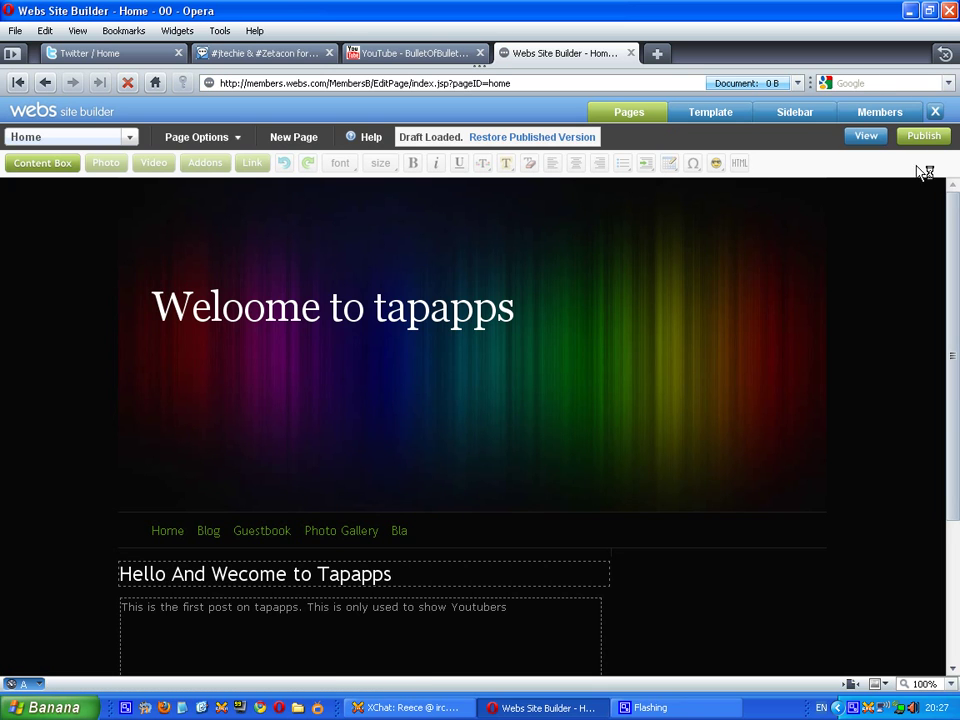
pyautogui.scroll(-2, 690, 279)
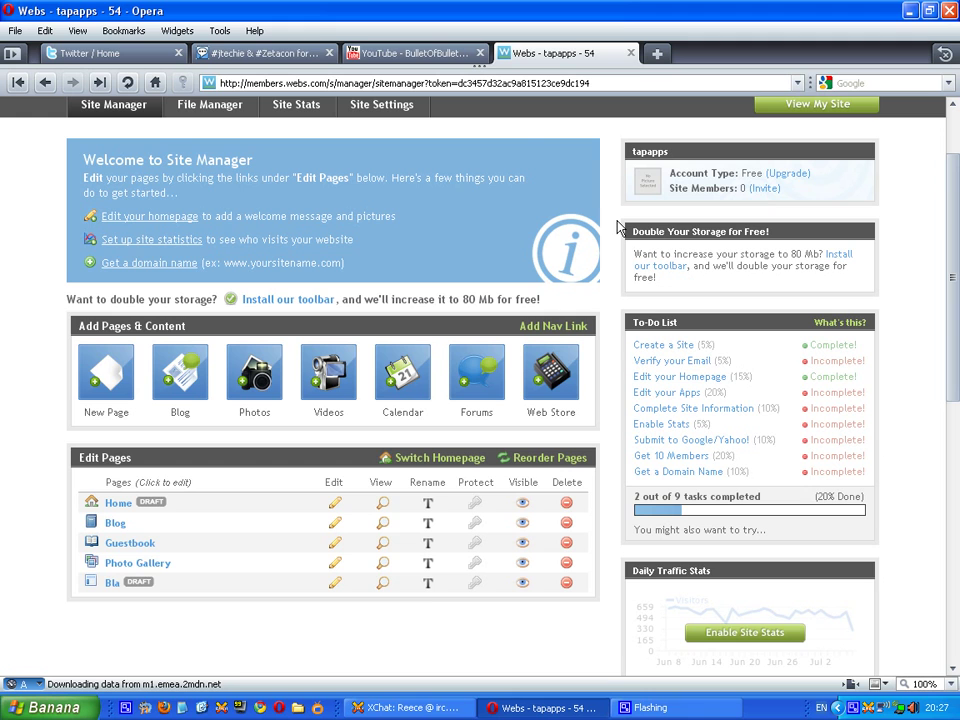
pyautogui.scroll(2, 619, 228)
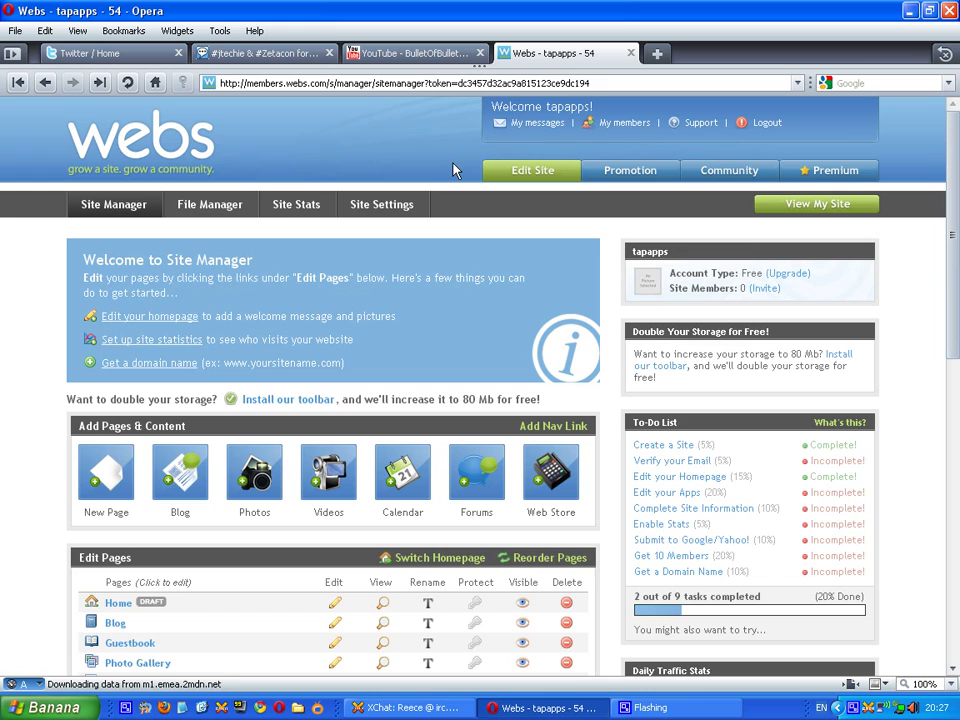
pyautogui.scroll(-2, 264, 171)
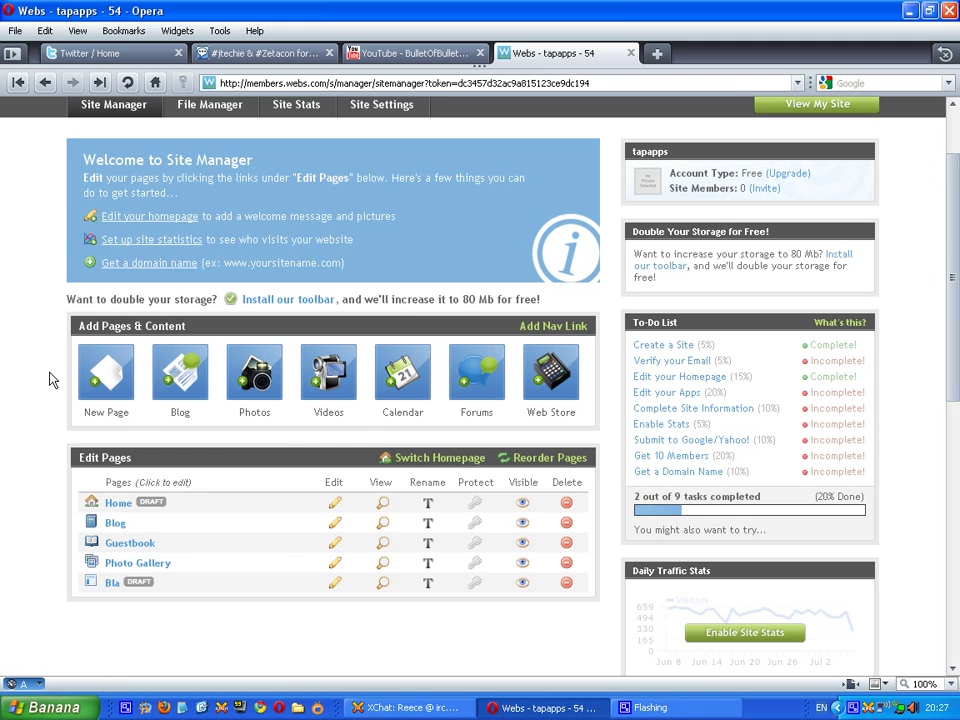
pyautogui.scroll(2, 50, 380)
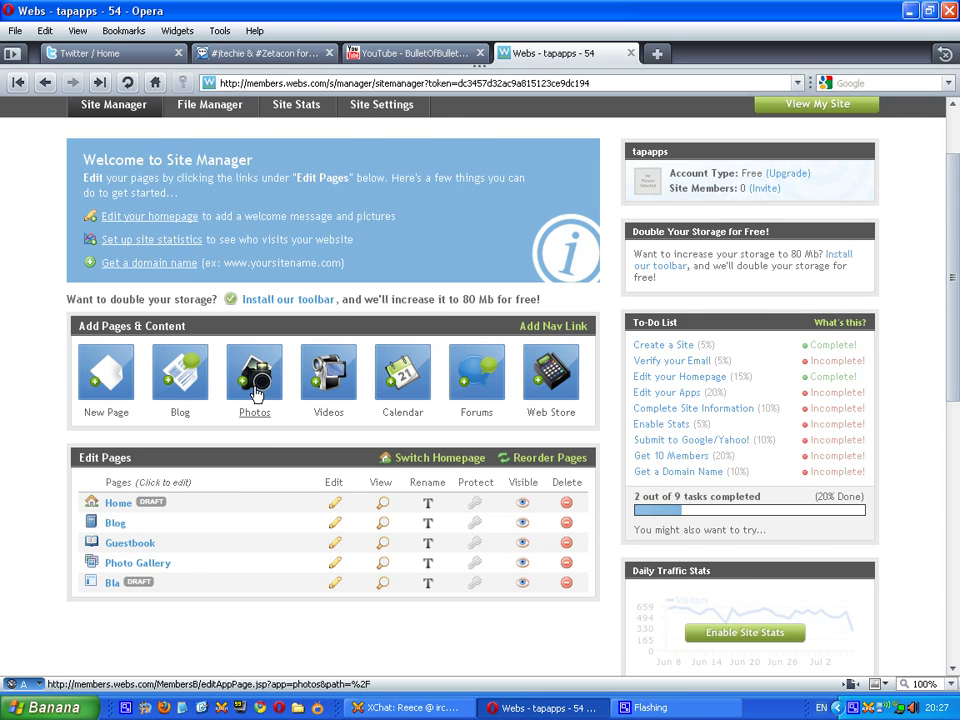
pyautogui.scroll(2, 258, 385)
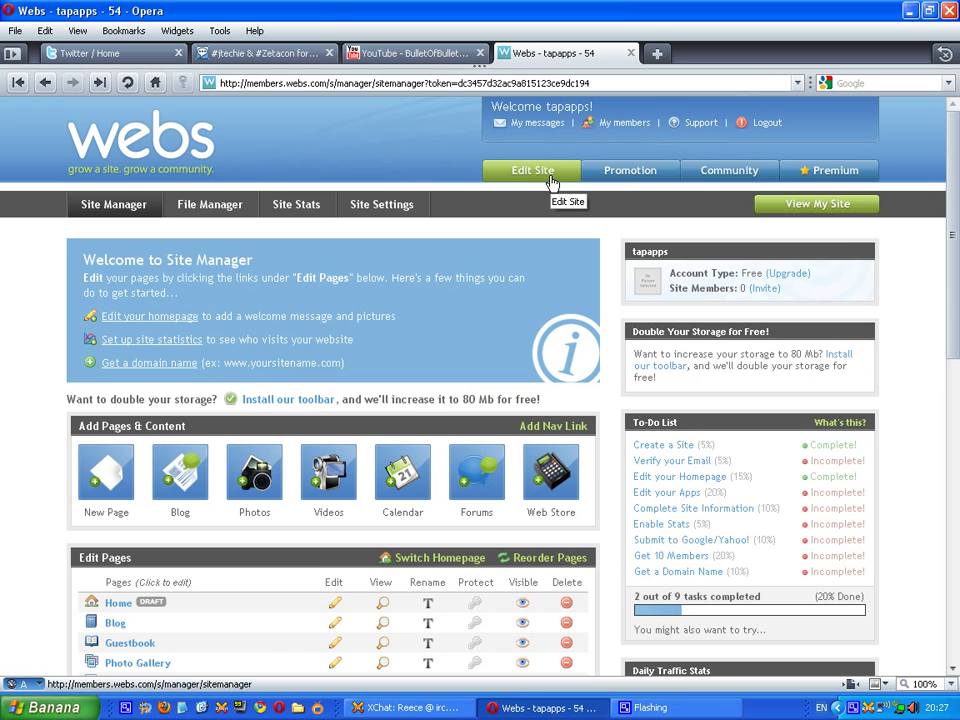
pyautogui.scroll(-4, 552, 185)
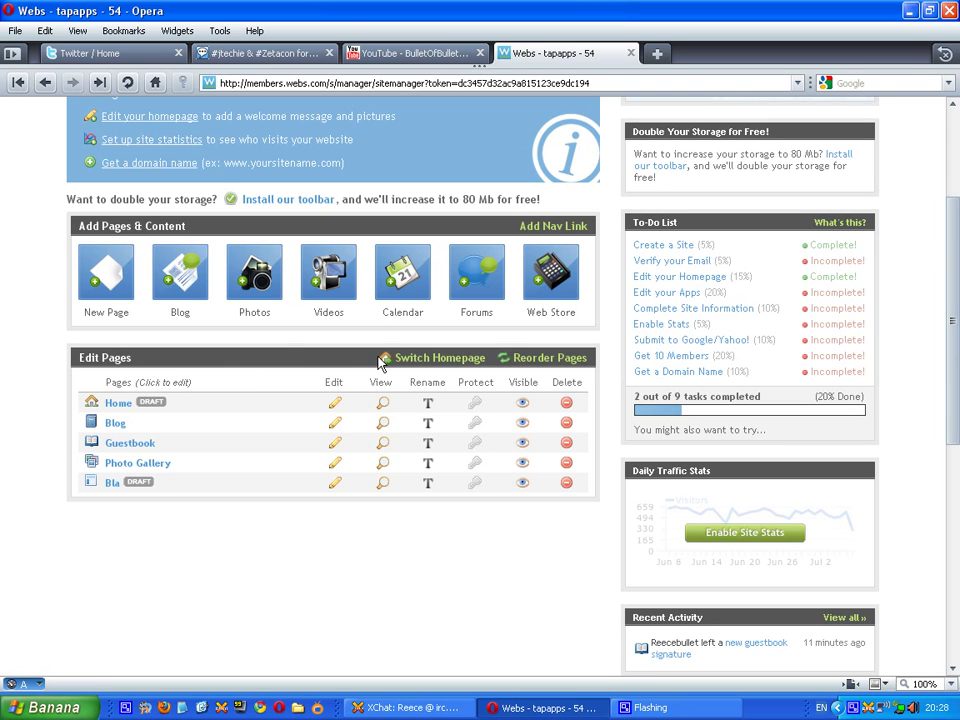
# Create a new Forums-type page named 'Forums' and finish editing it.
pyautogui.click(180, 300)
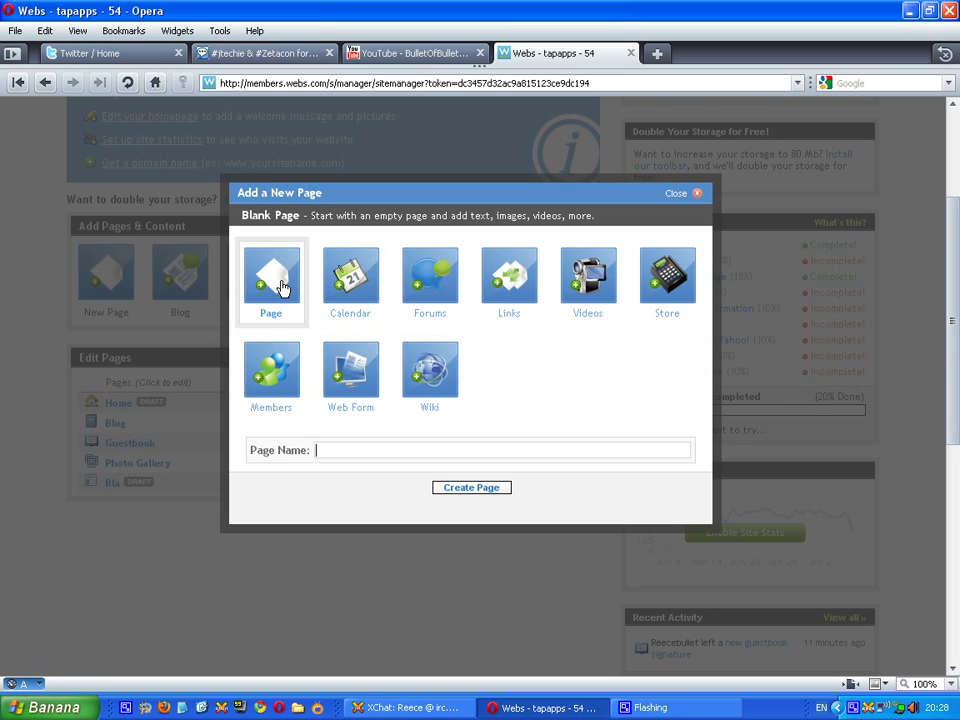
pyautogui.click(343, 389)
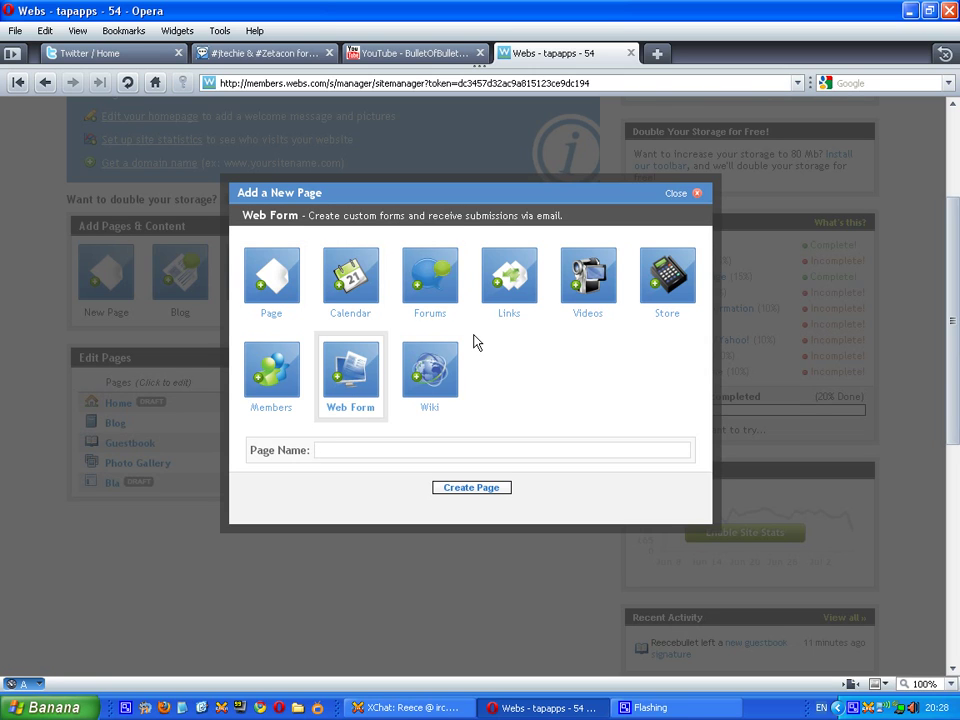
pyautogui.click(422, 298)
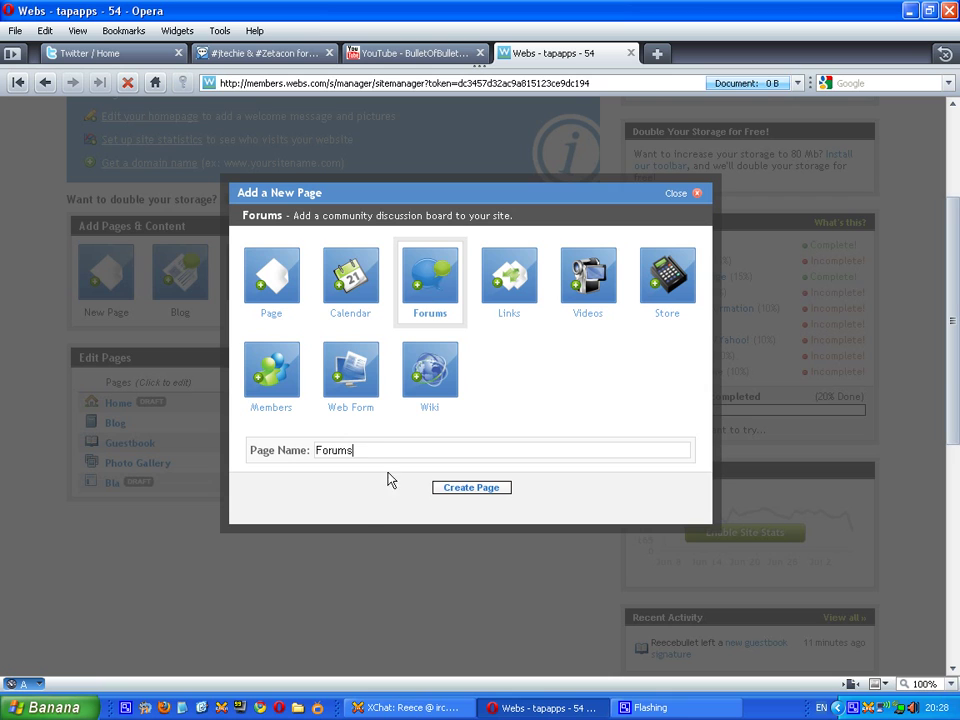
pyautogui.click(455, 488)
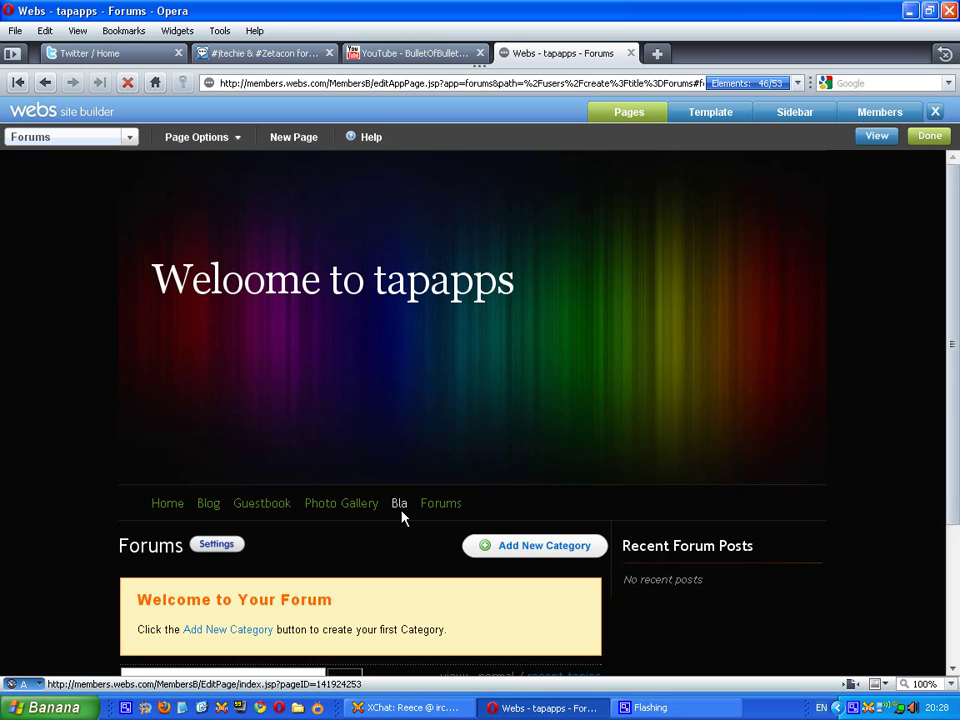
pyautogui.scroll(-3, 399, 512)
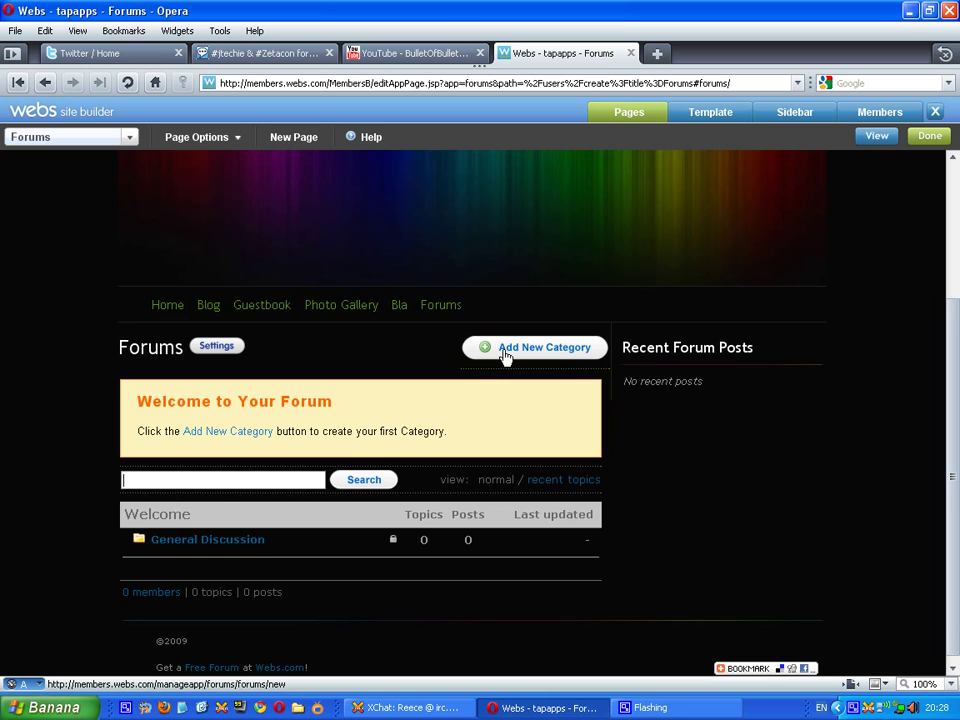
pyautogui.moveTo(255, 514)
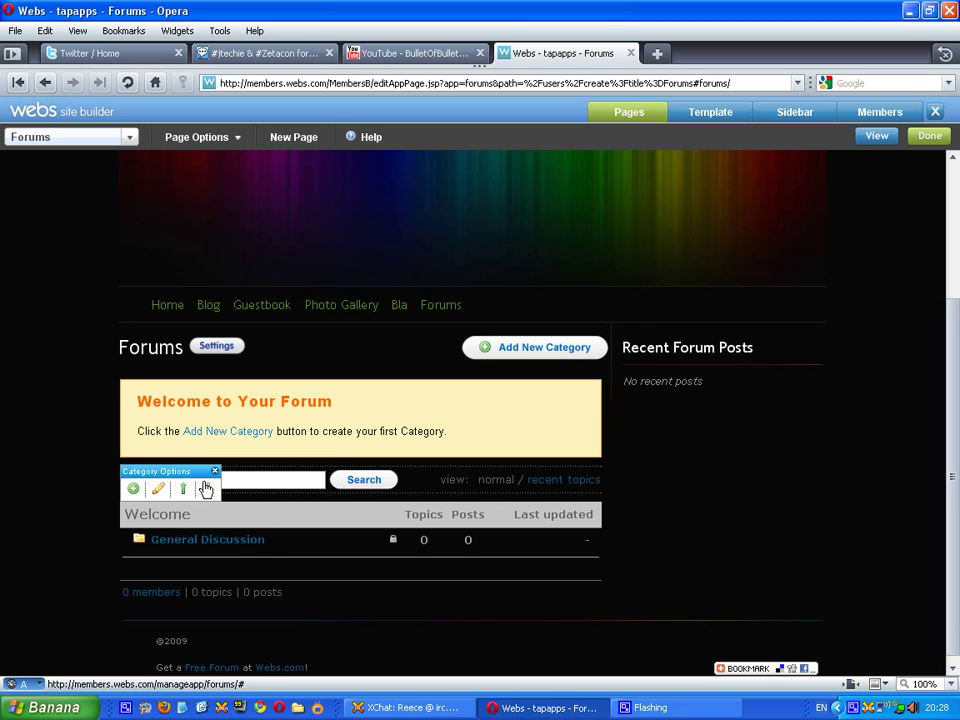
pyautogui.click(931, 149)
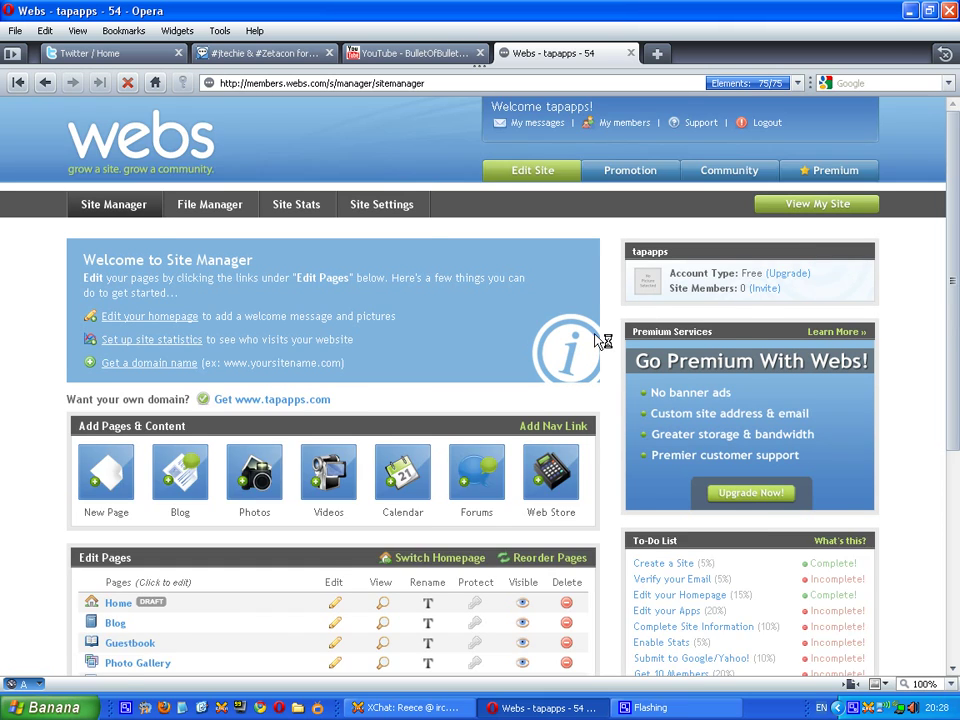
pyautogui.scroll(-2, 159, 431)
pyautogui.scroll(2, 133, 388)
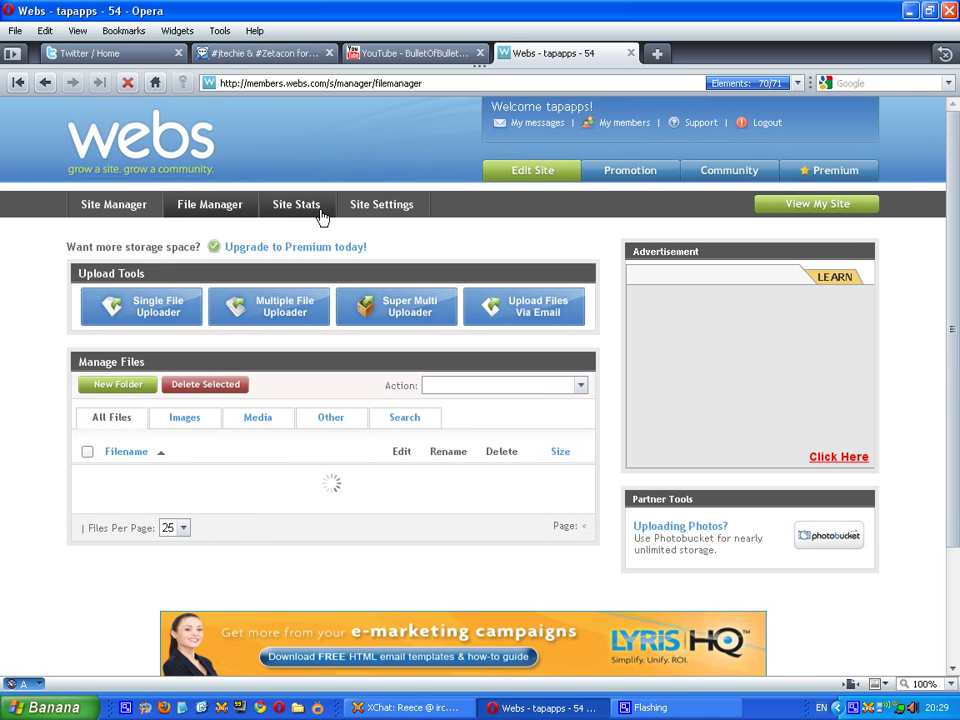
pyautogui.click(321, 208)
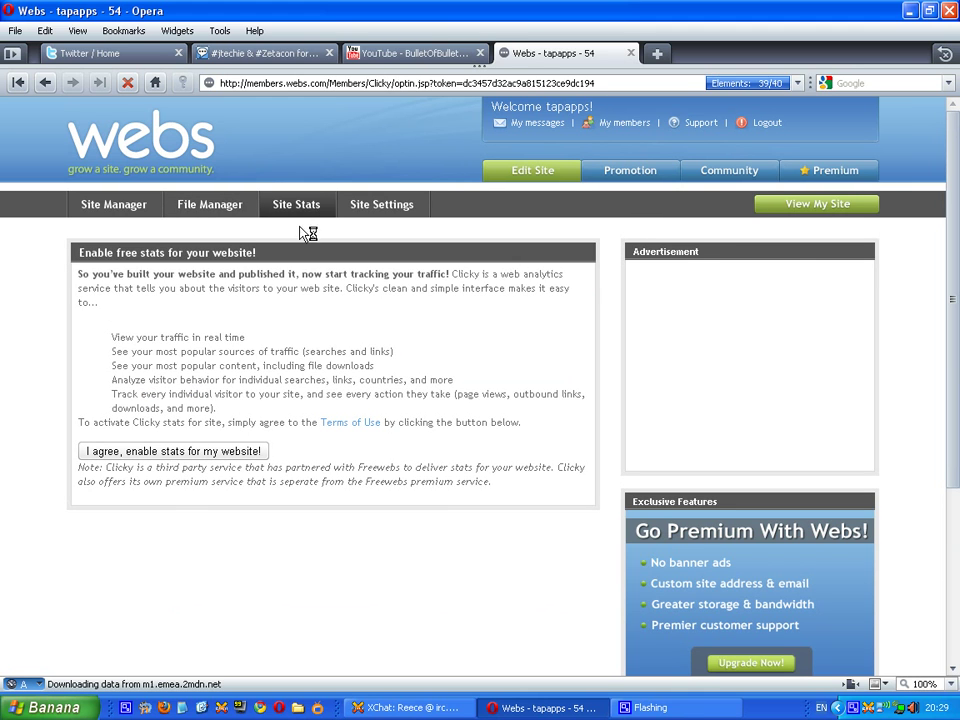
pyautogui.click(130, 212)
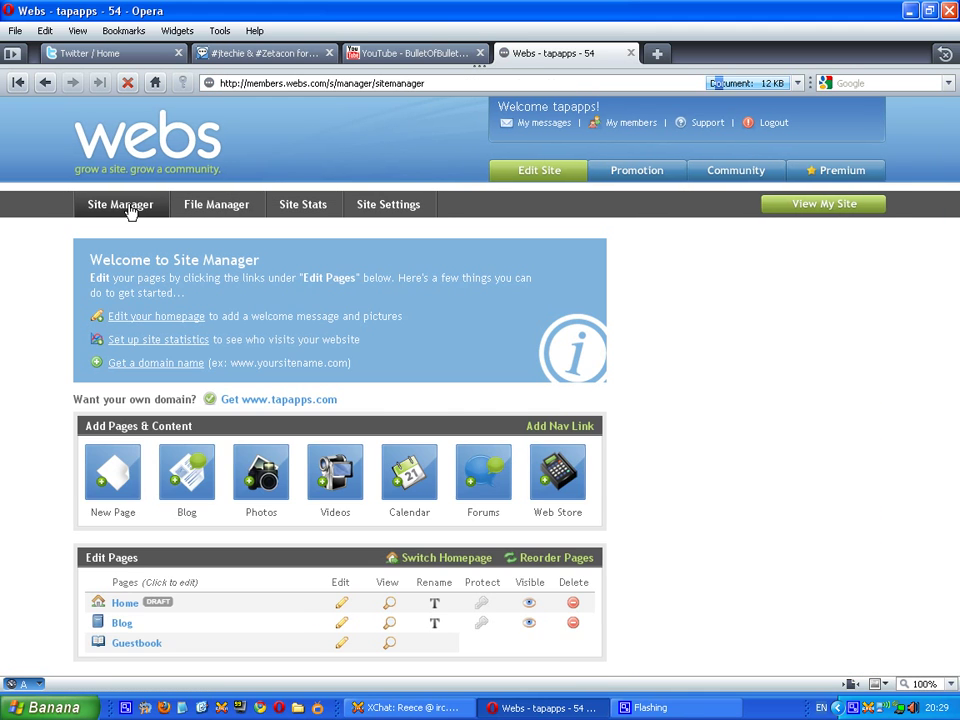
# Scroll the Site Manager's Edit Pages list to confirm Forums is listed, then switch to XChat.
pyautogui.scroll(-2, 130, 210)
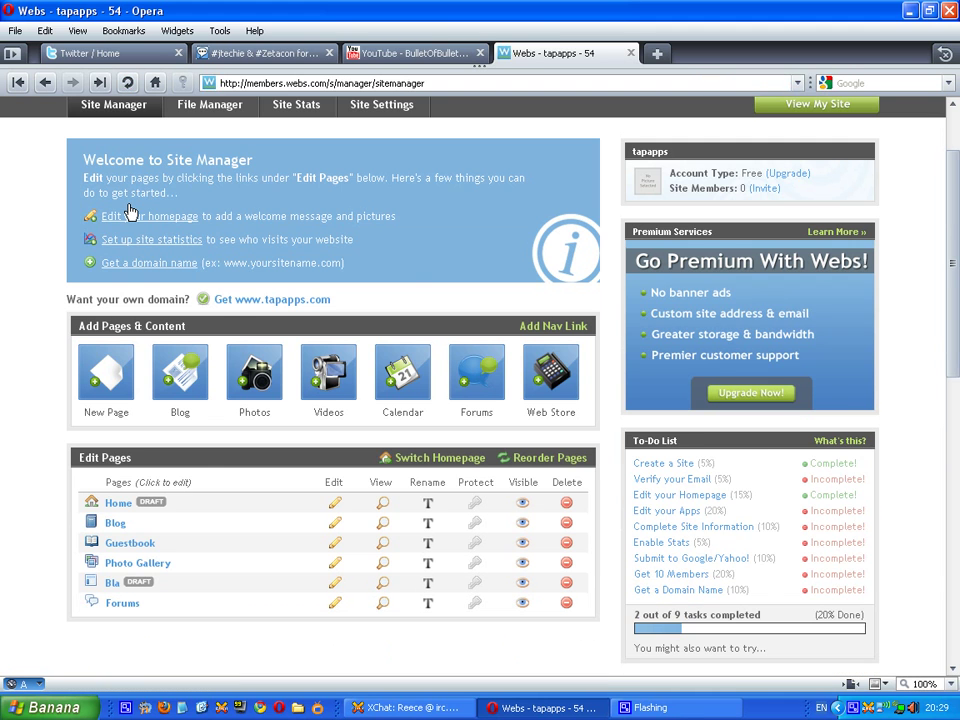
pyautogui.scroll(2, 130, 212)
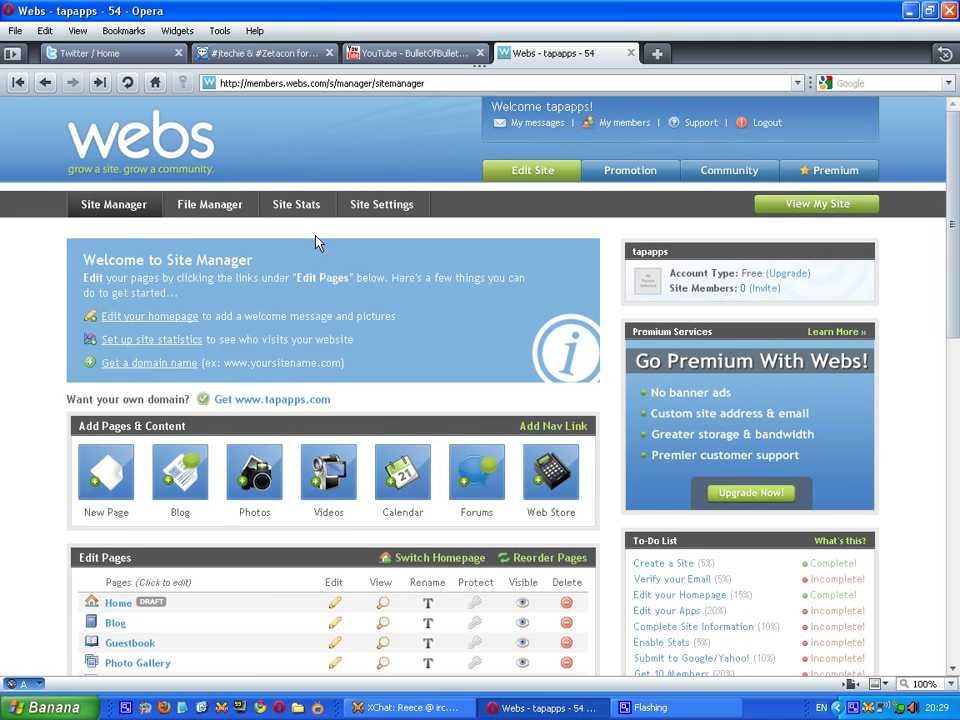
pyautogui.scroll(-2, 313, 229)
pyautogui.scroll(-2, 352, 263)
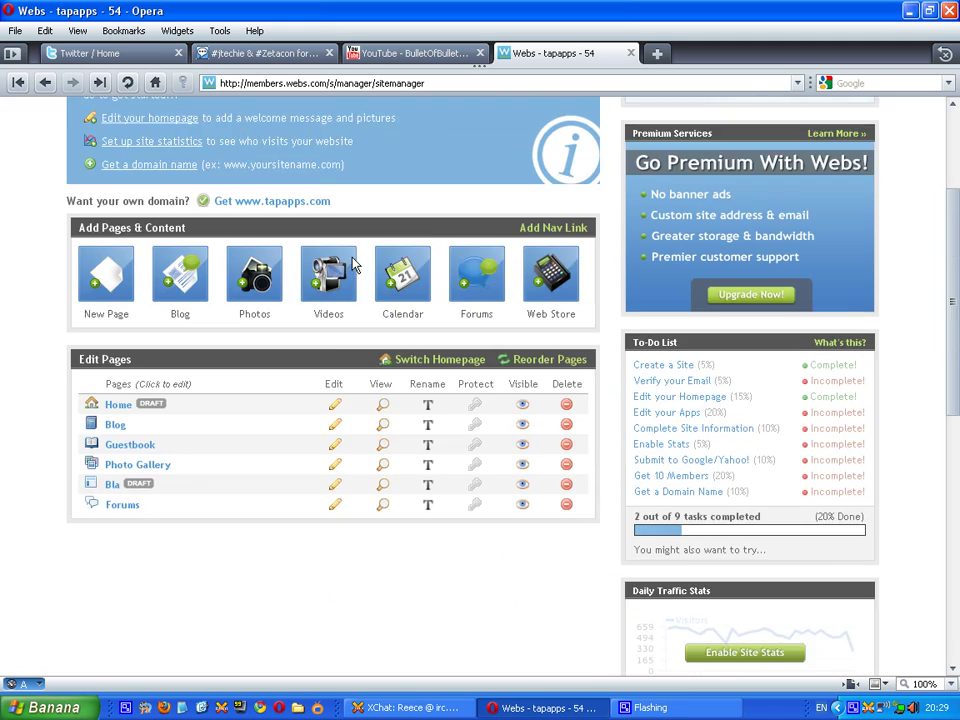
pyautogui.scroll(-3, 352, 263)
pyautogui.scroll(-5, 352, 263)
pyautogui.scroll(-2, 352, 263)
pyautogui.scroll(10, 352, 263)
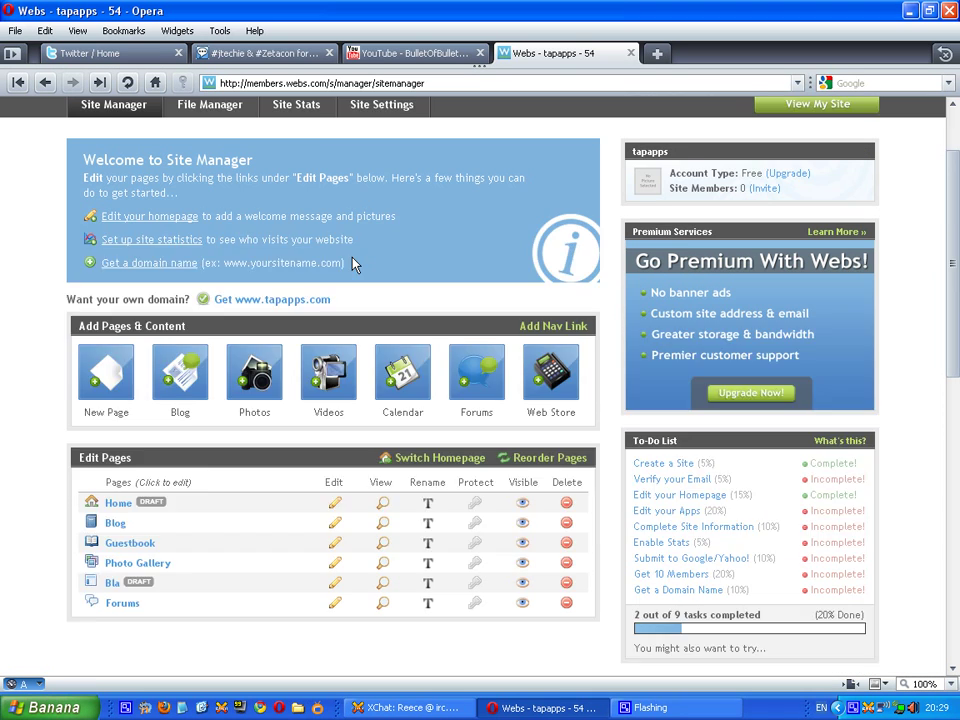
pyautogui.scroll(2, 352, 263)
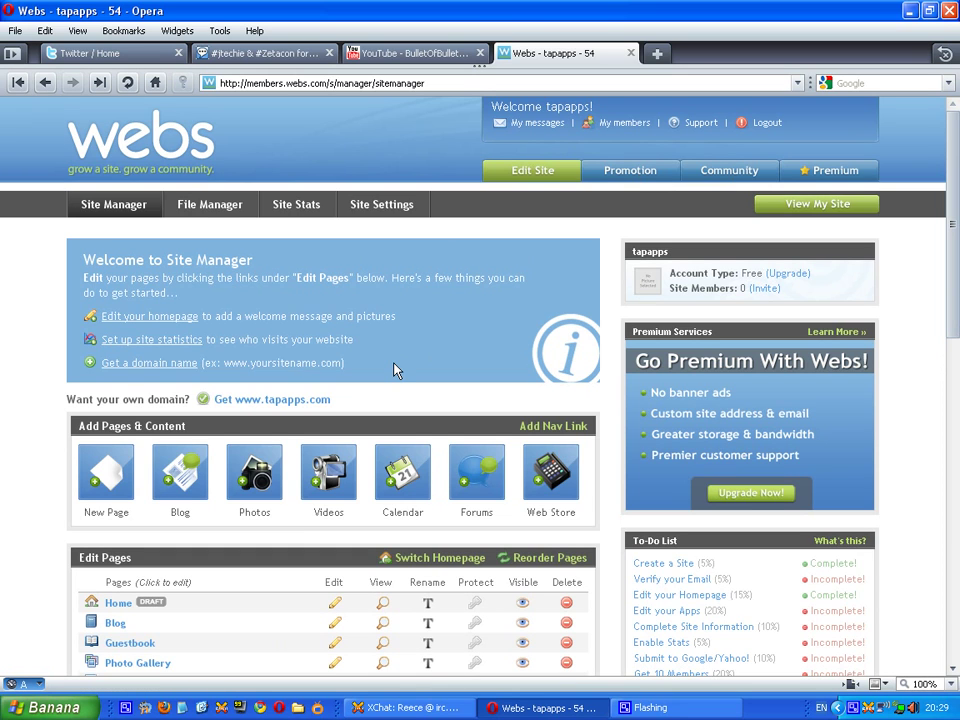
pyautogui.scroll(-2, 393, 370)
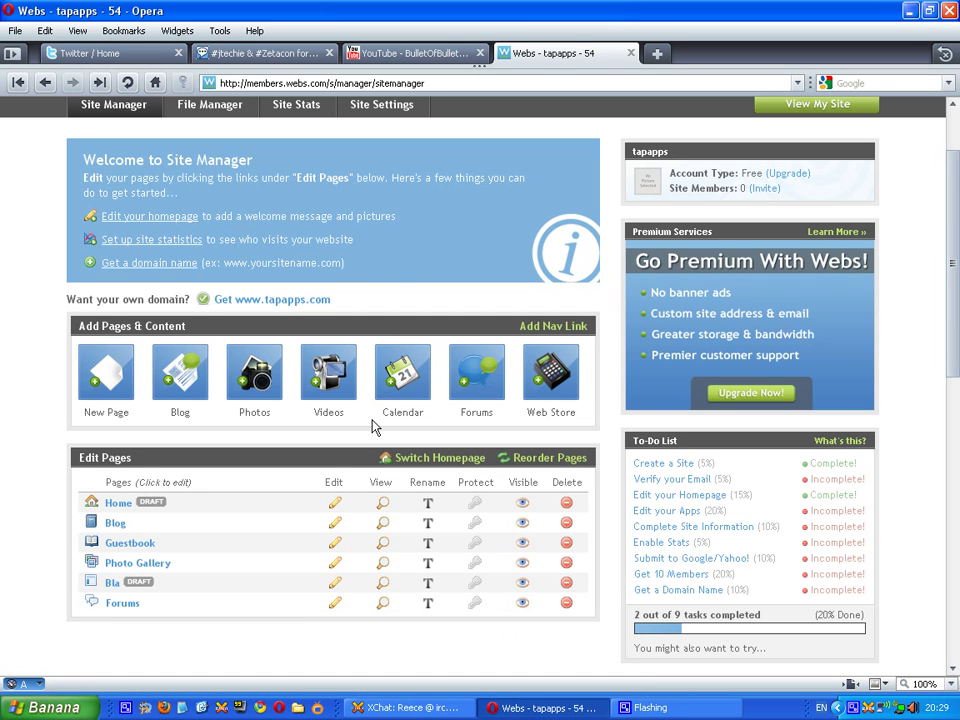
pyautogui.scroll(3, 372, 427)
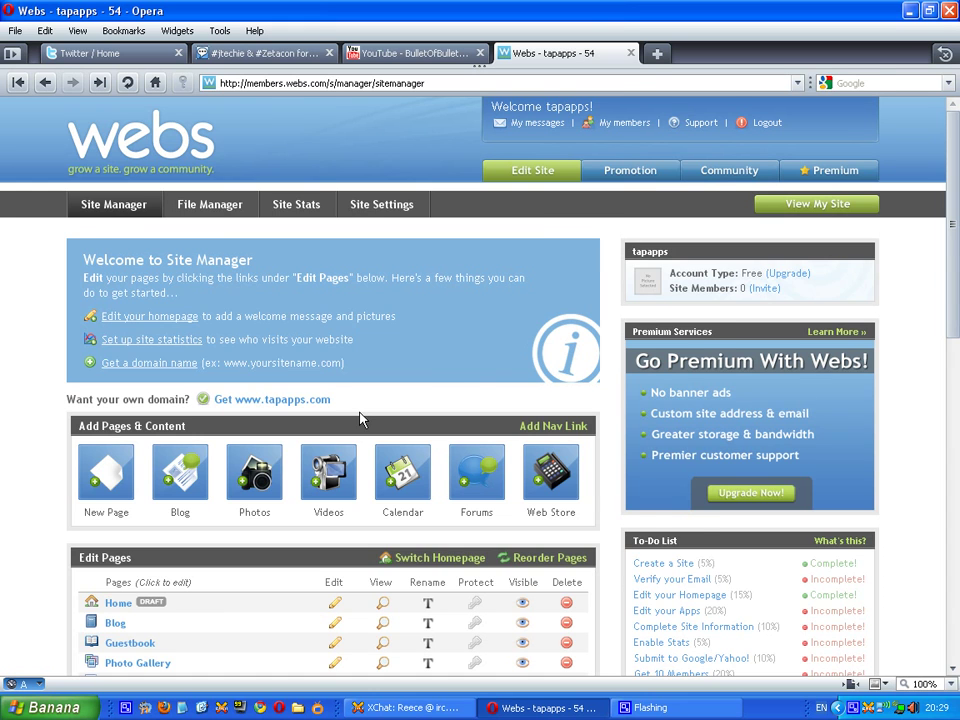
pyautogui.scroll(-5, 361, 418)
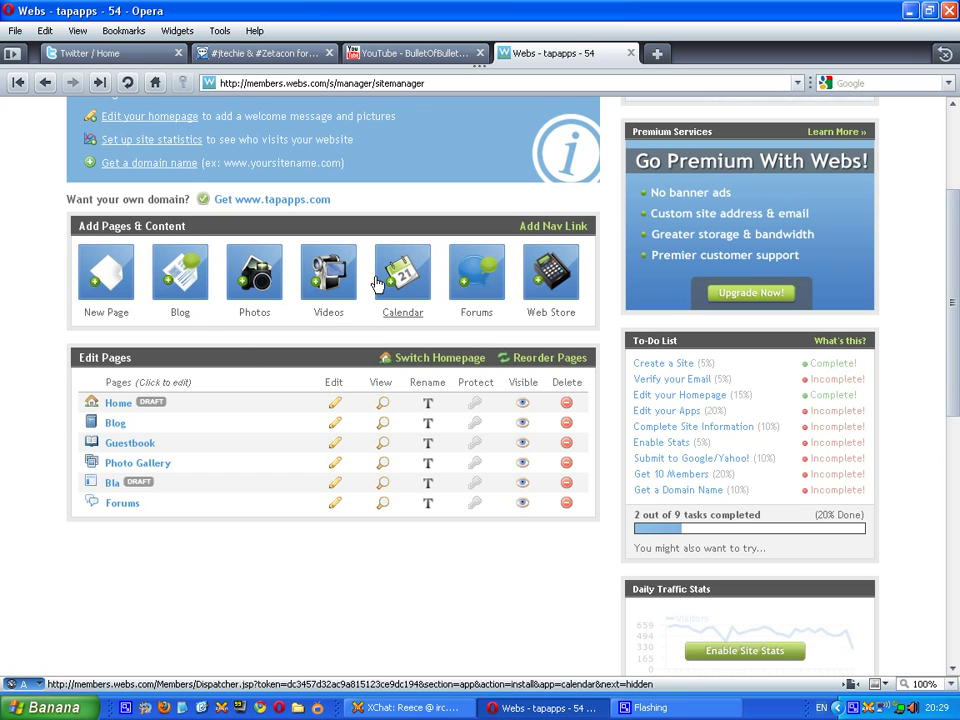
pyautogui.scroll(5, 491, 307)
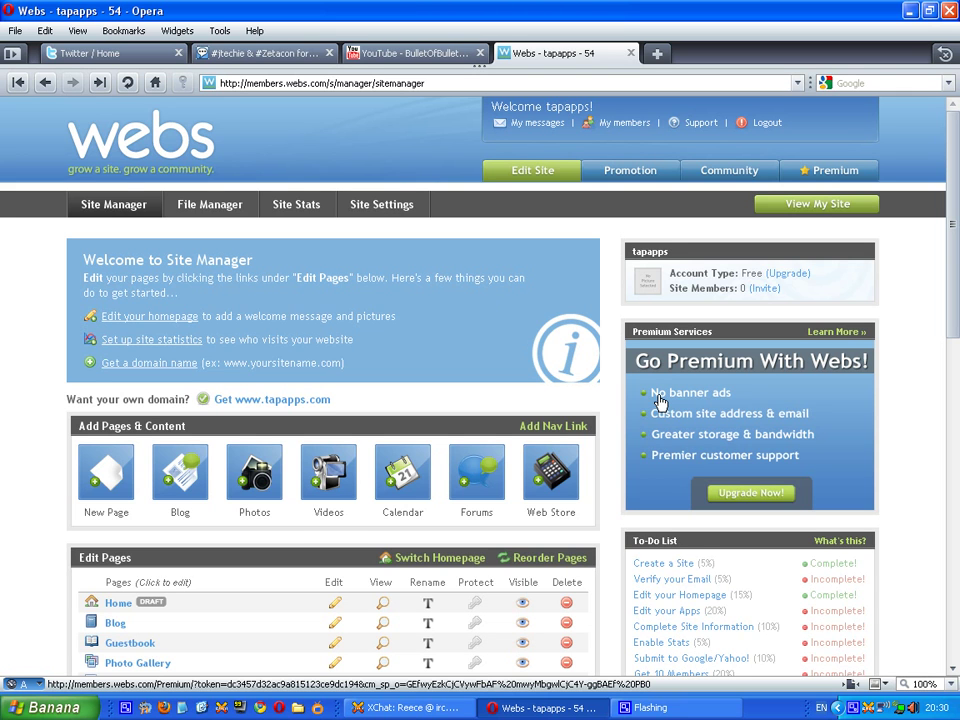
pyautogui.click(410, 707)
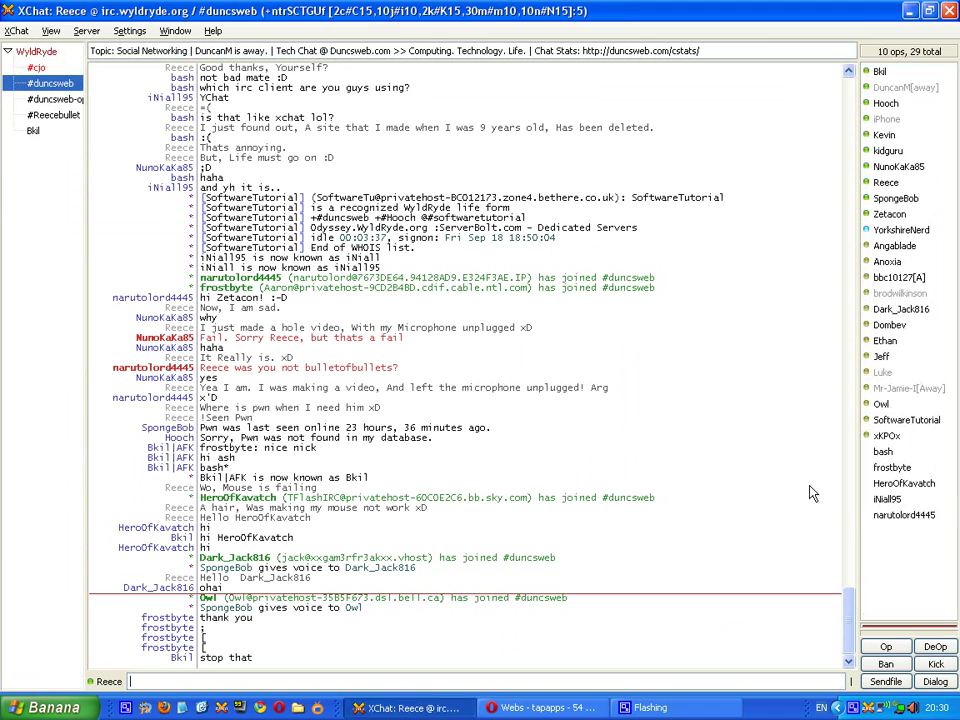